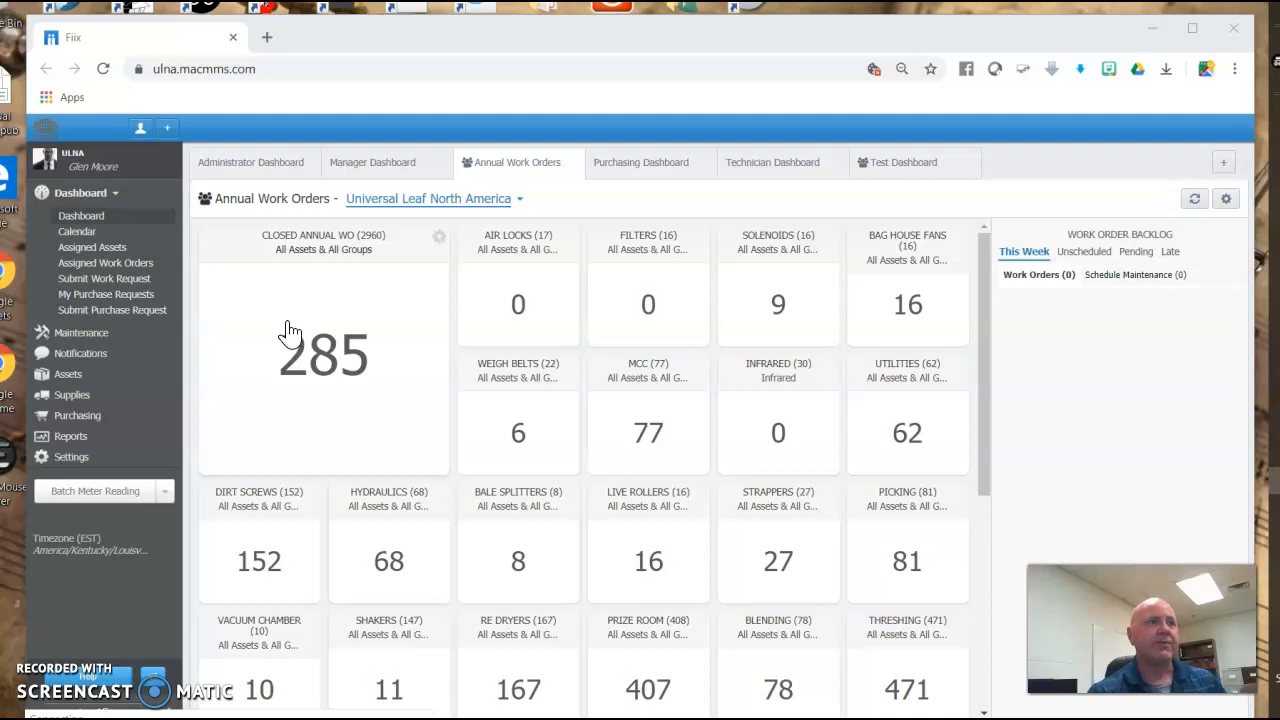
Open the work order list and apply the Weigh Belts custom filter.
{"action": "left_click", "coordinate": [368, 246]}
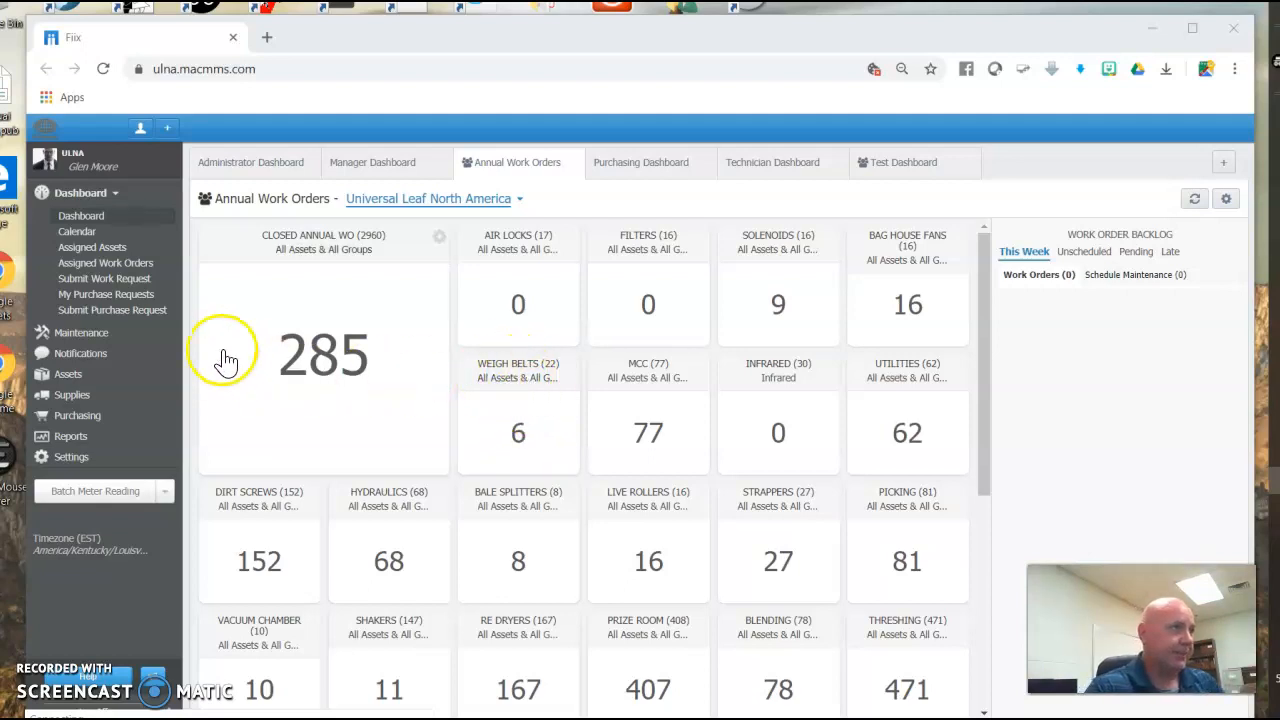
{"action": "left_click", "coordinate": [86, 332]}
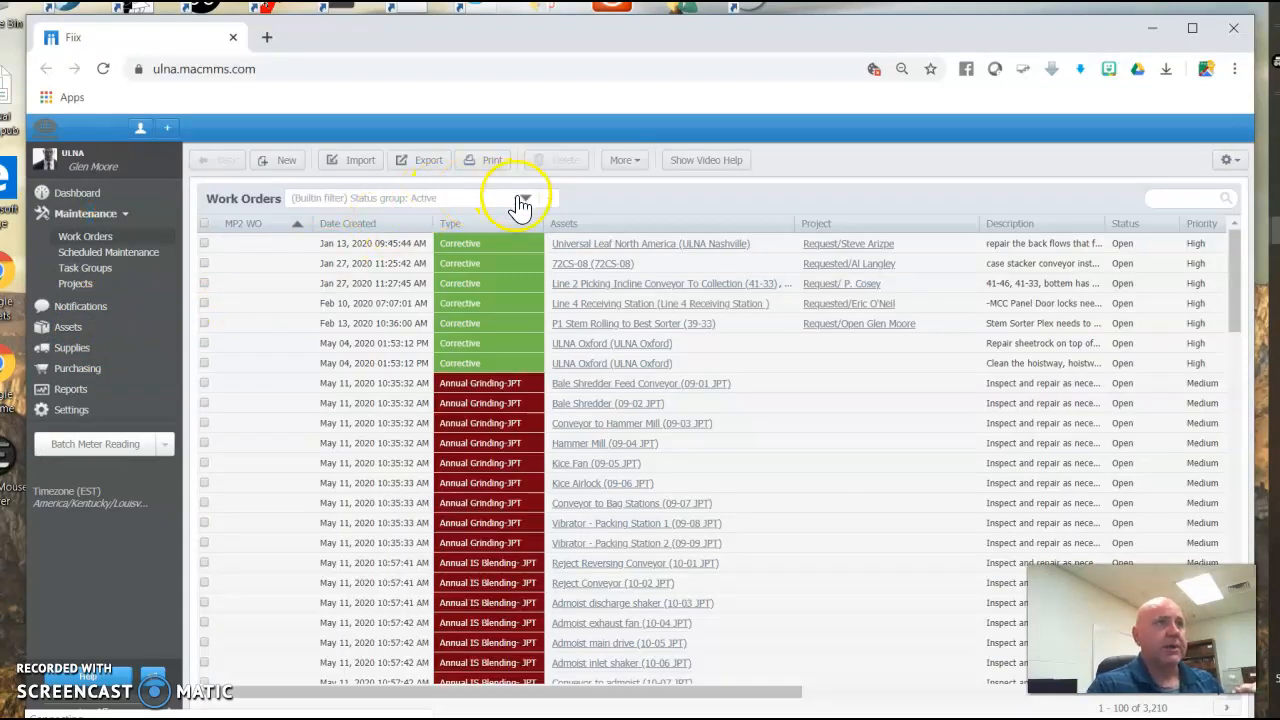
{"action": "left_click", "coordinate": [527, 201]}
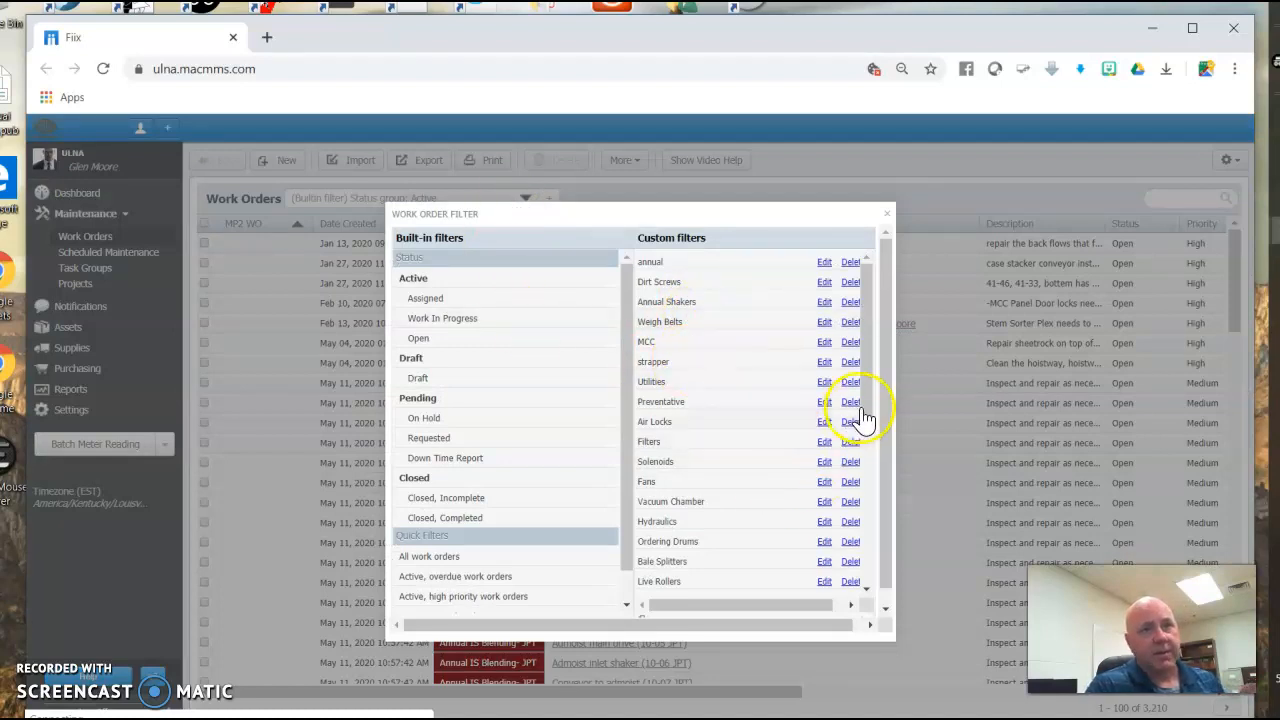
{"action": "left_click", "coordinate": [652, 323]}
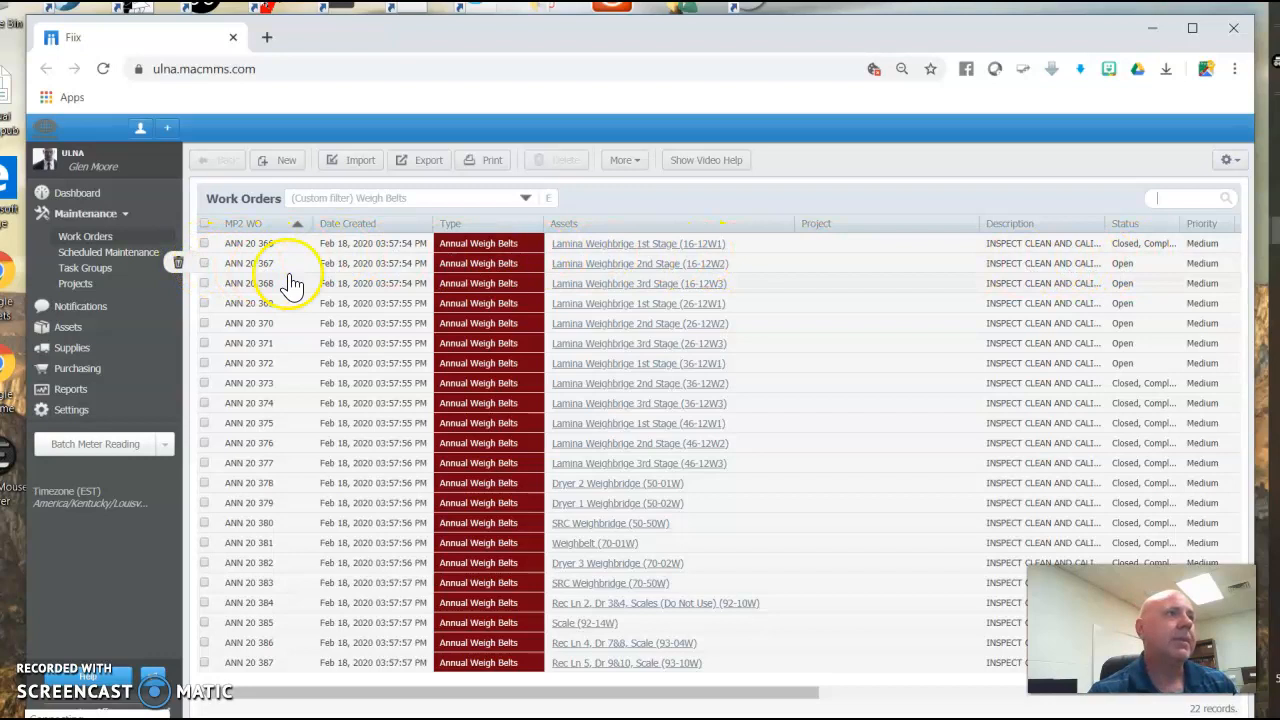
Open work order ANN 20 367, set its status to Closed, Completed and save it.
{"action": "left_click", "coordinate": [357, 262]}
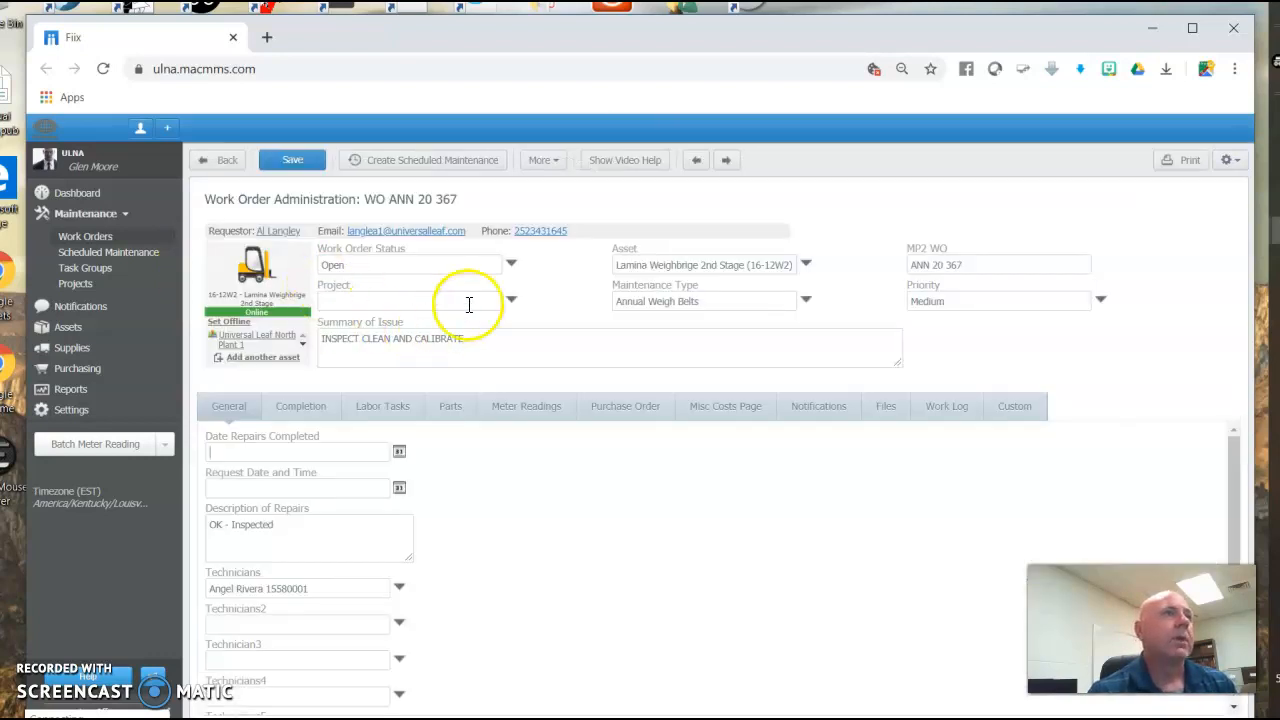
{"action": "left_click", "coordinate": [511, 262]}
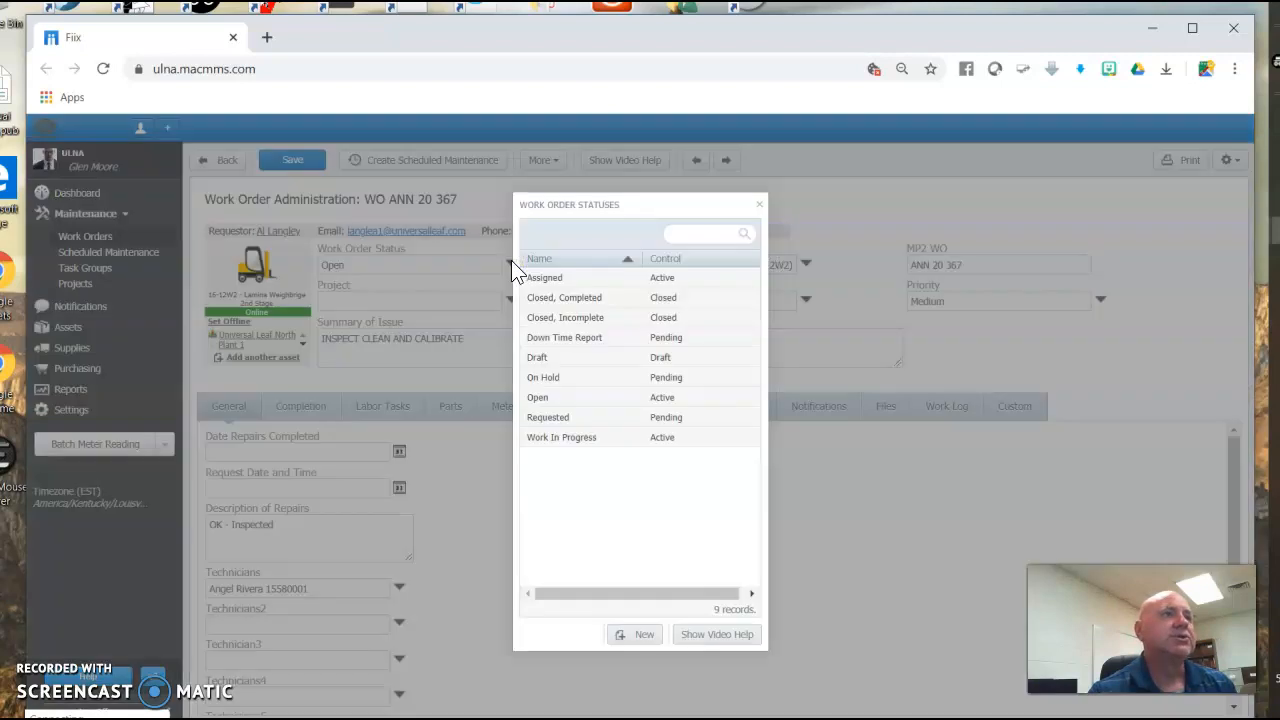
{"action": "double_click", "coordinate": [574, 297]}
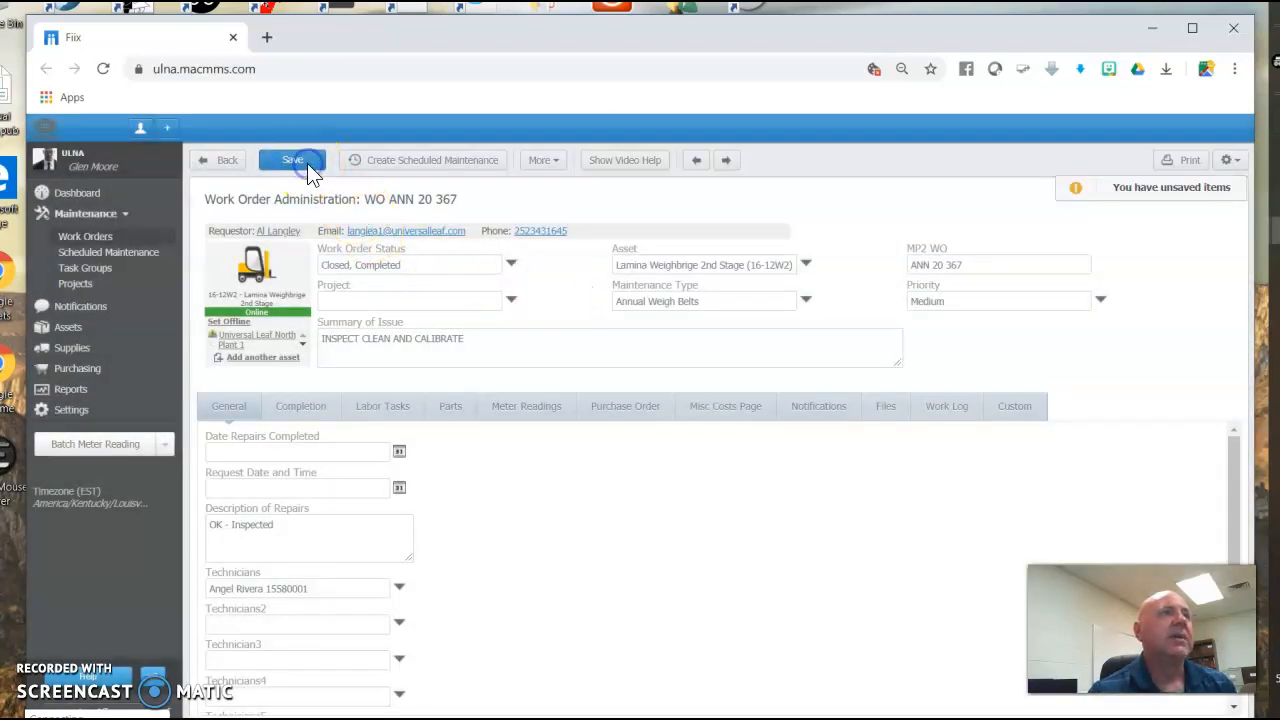
{"action": "left_click", "coordinate": [309, 168]}
Return to the dashboards and switch to the Test Dashboard.
{"action": "left_click", "coordinate": [104, 198]}
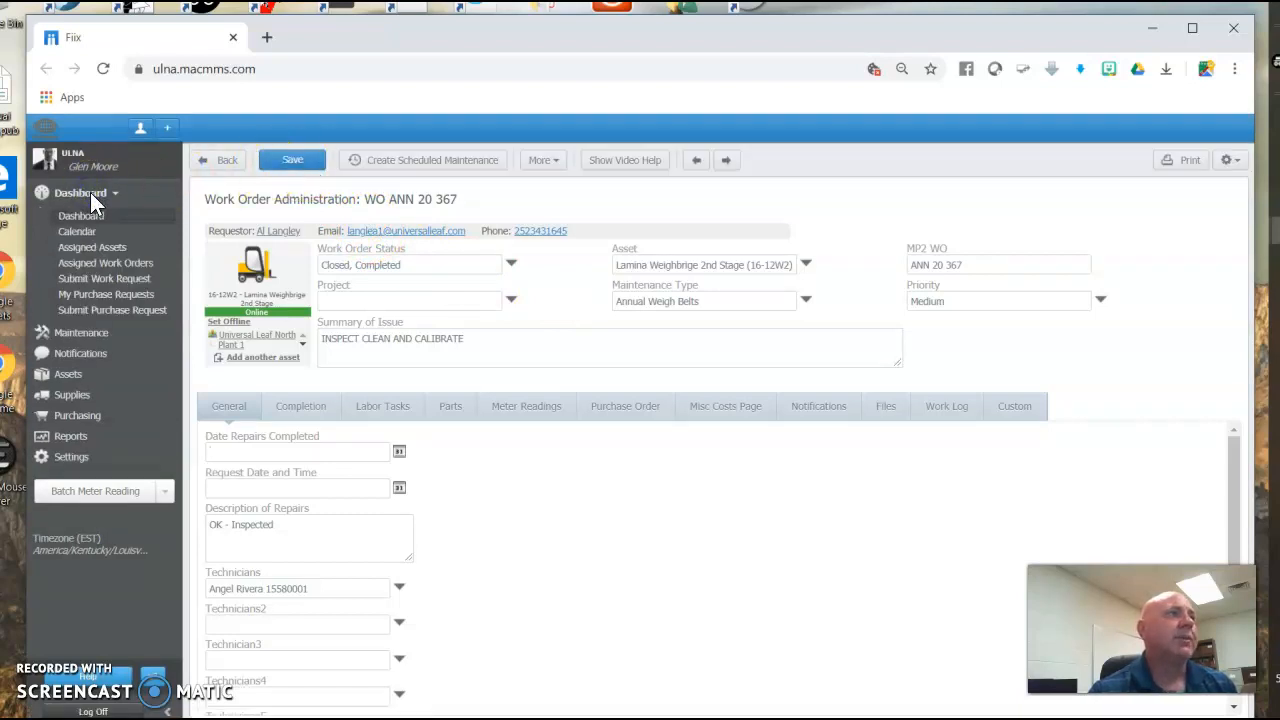
{"action": "left_click", "coordinate": [72, 265]}
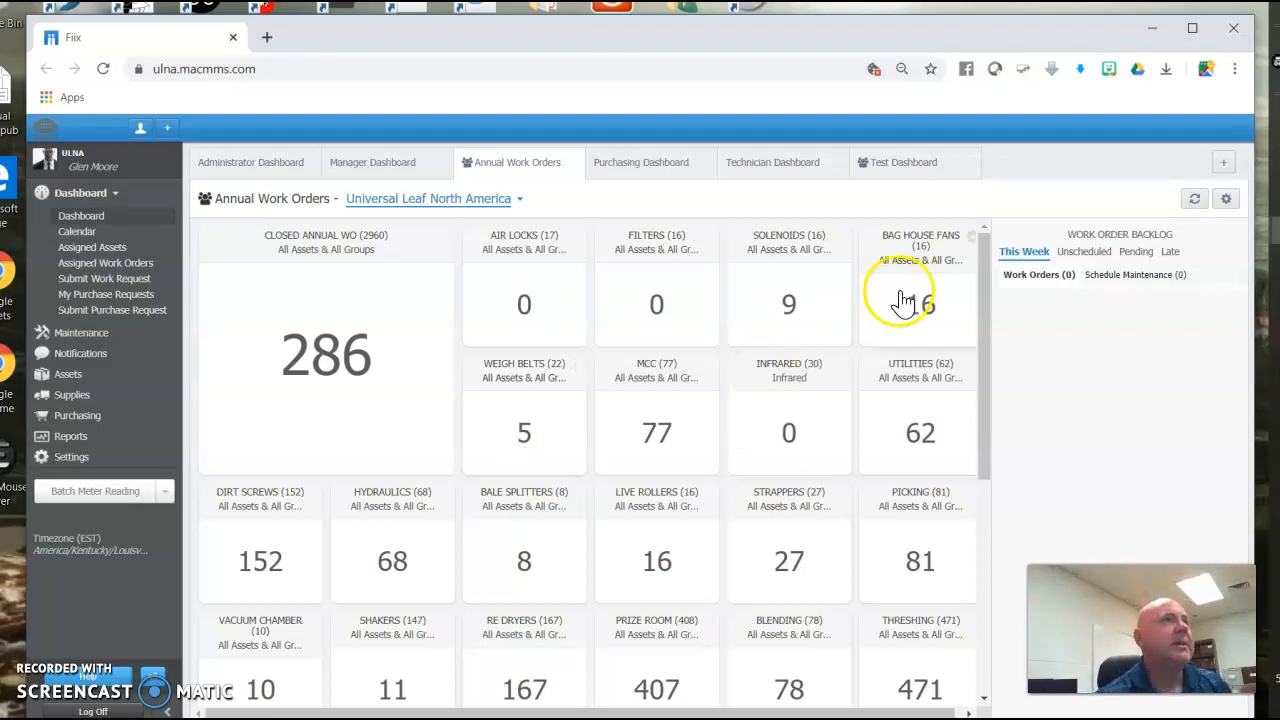
{"action": "left_click", "coordinate": [894, 166]}
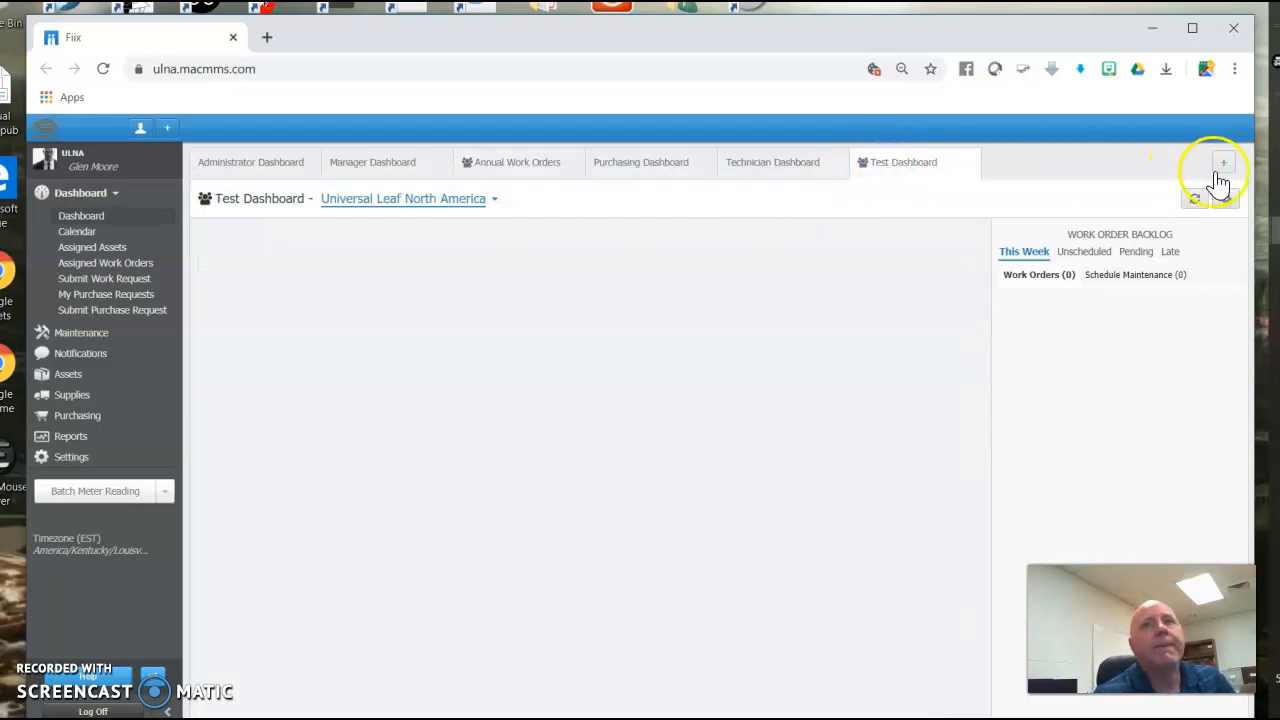
{"action": "left_click", "coordinate": [1223, 163]}
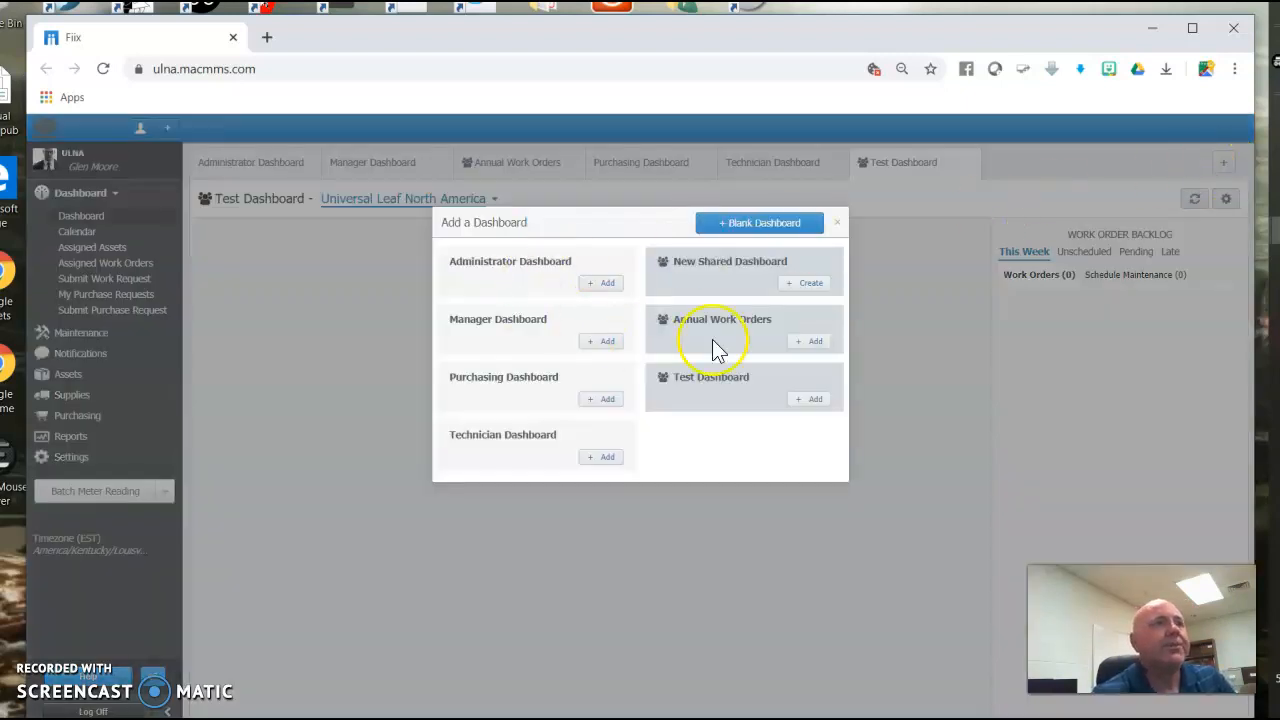
{"action": "left_click", "coordinate": [837, 222]}
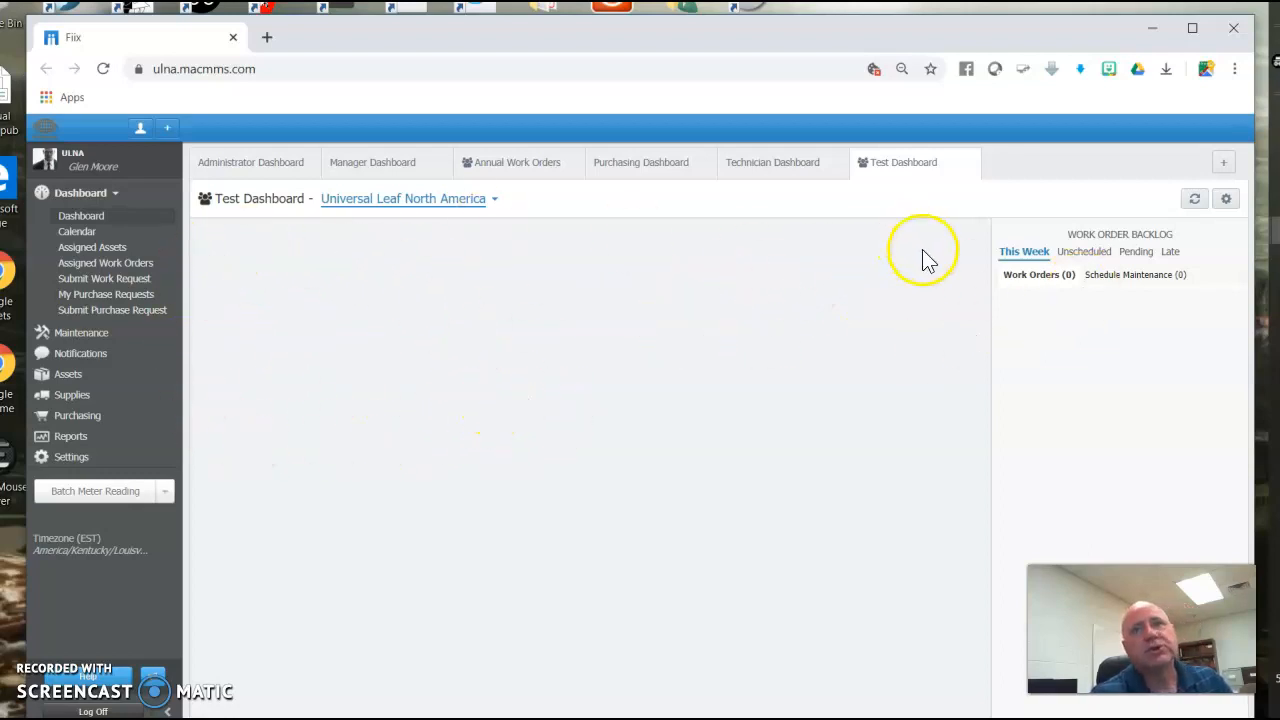
Edit the Test Dashboard, add a Closed Work Orders widget, and save the shared dashboard.
{"action": "left_click", "coordinate": [1226, 199]}
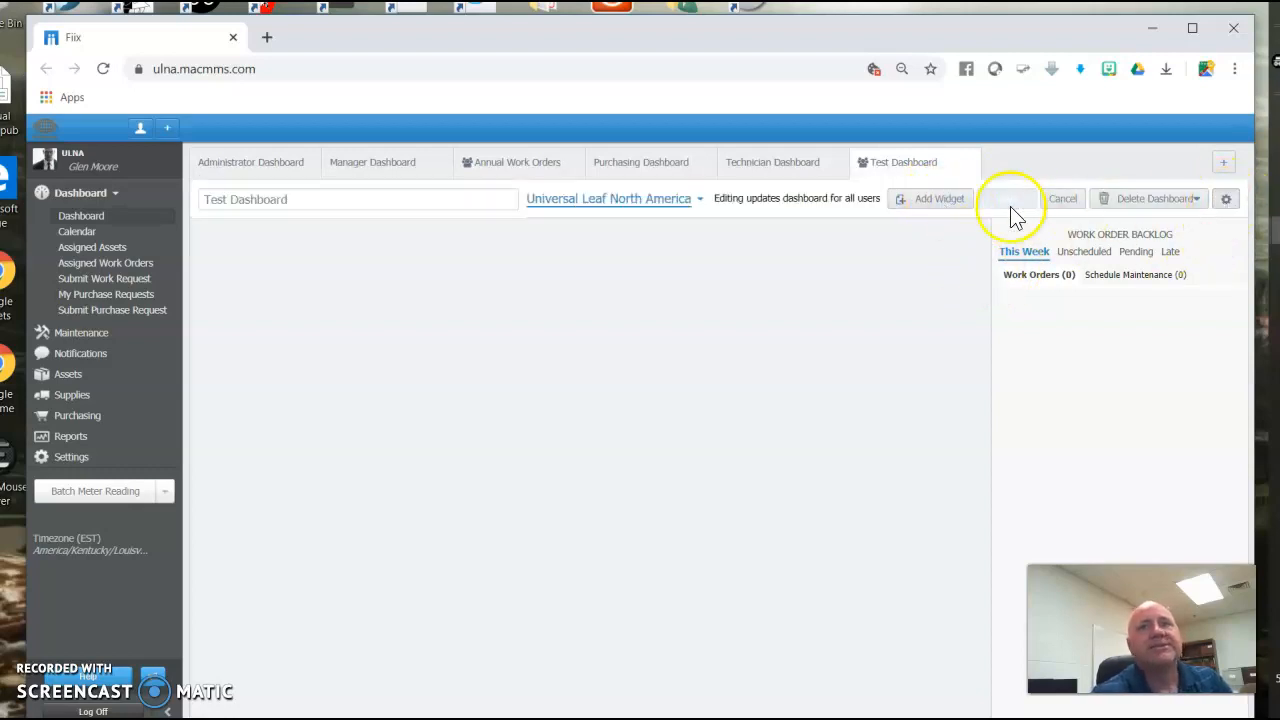
{"action": "left_click", "coordinate": [921, 201]}
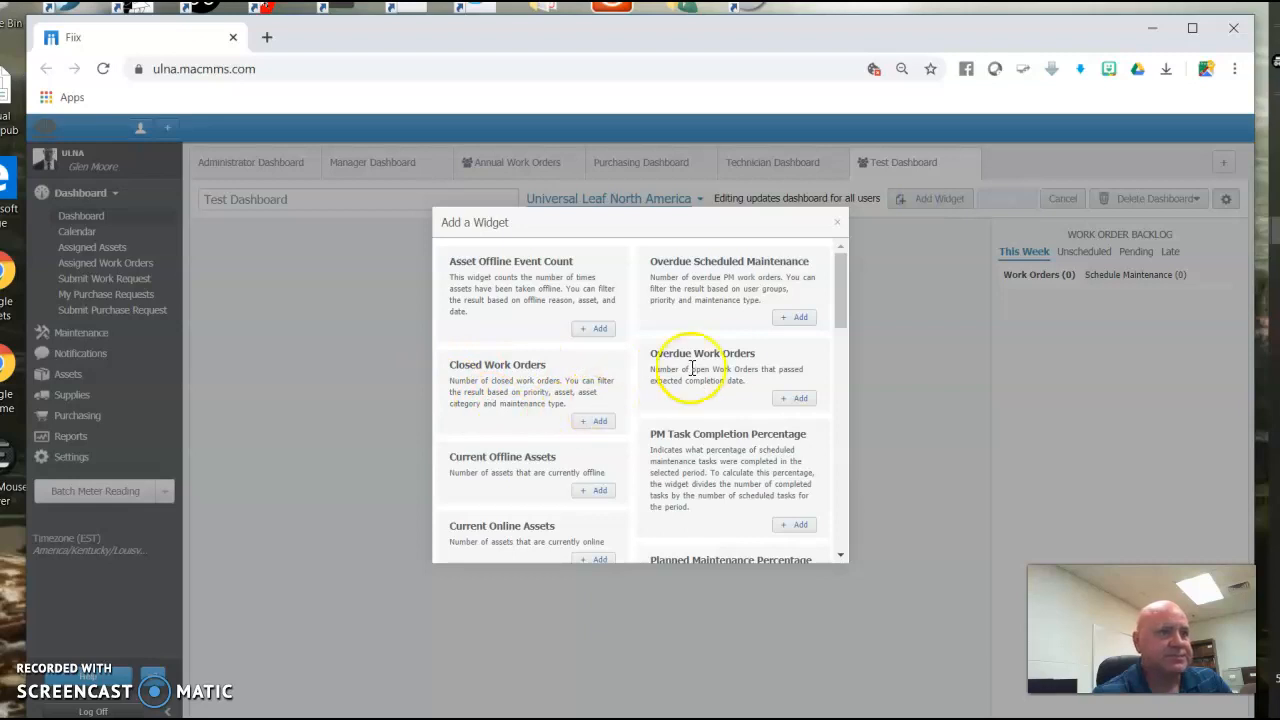
{"action": "left_click", "coordinate": [594, 421]}
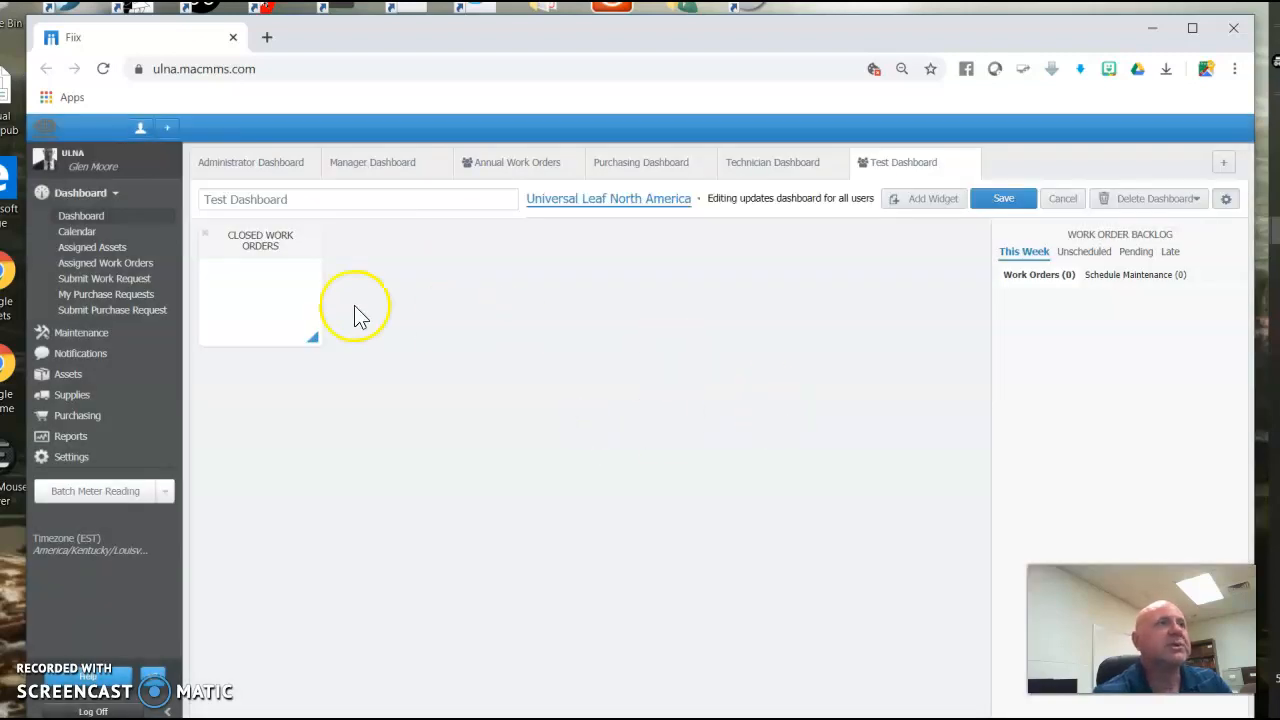
{"action": "left_click", "coordinate": [1001, 204]}
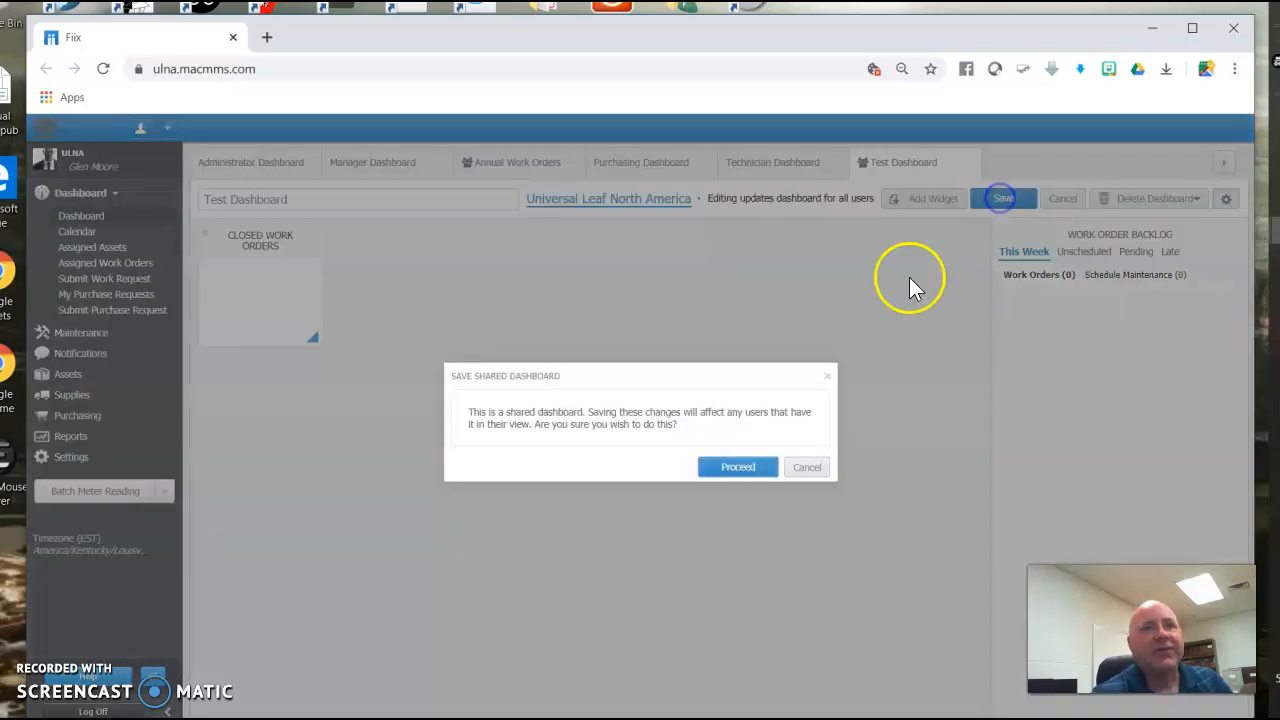
{"action": "left_click", "coordinate": [740, 468]}
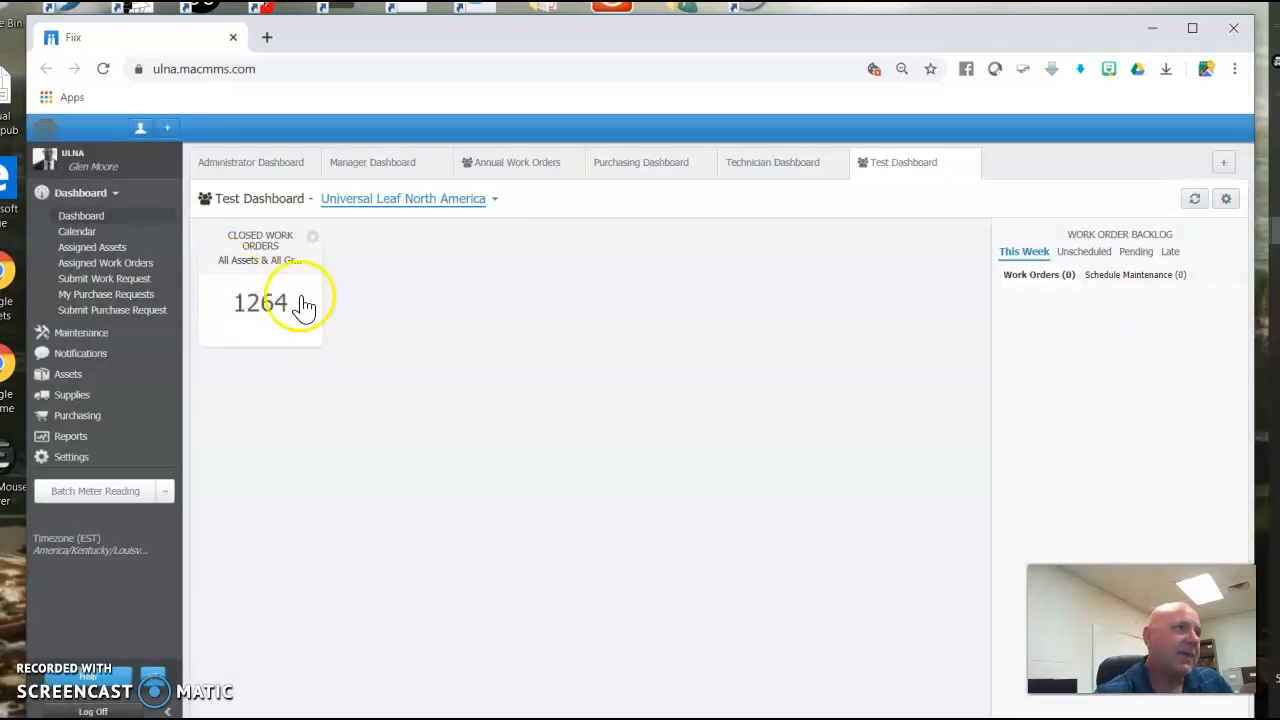
Open the widget's configuration and rename its title to Test Closed.
{"action": "mouse_move", "coordinate": [313, 246]}
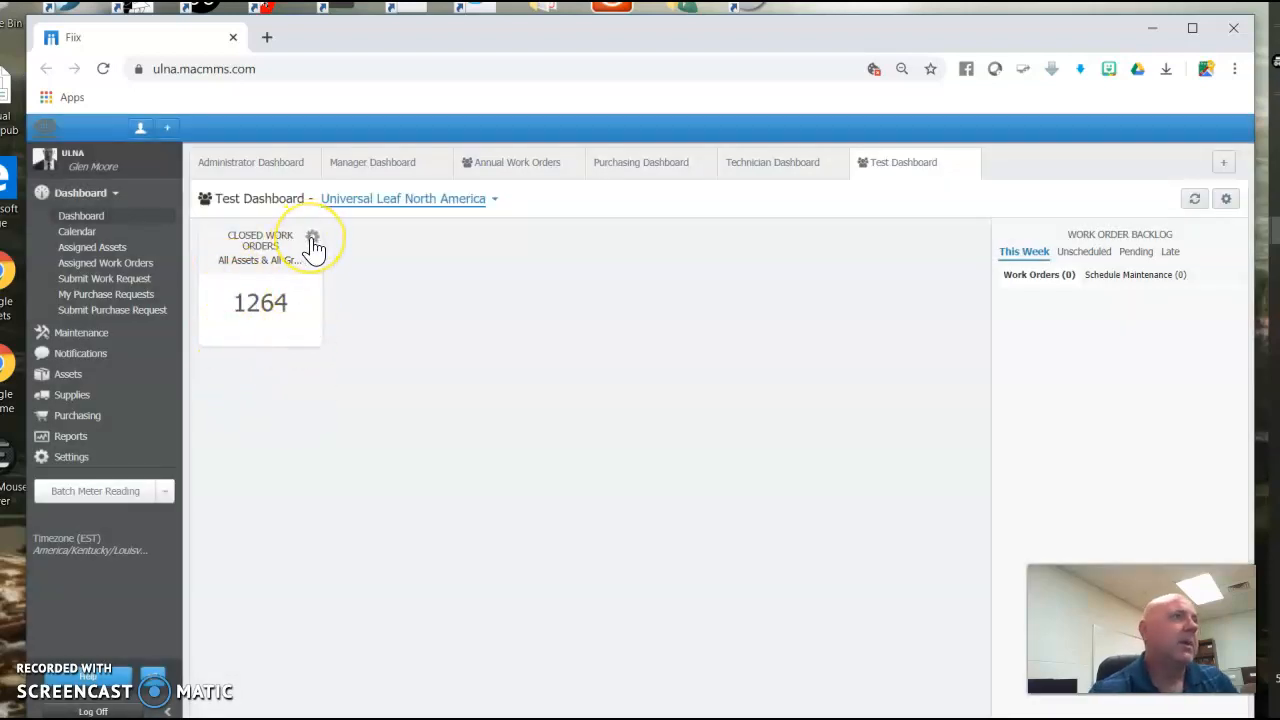
{"action": "left_click", "coordinate": [312, 242]}
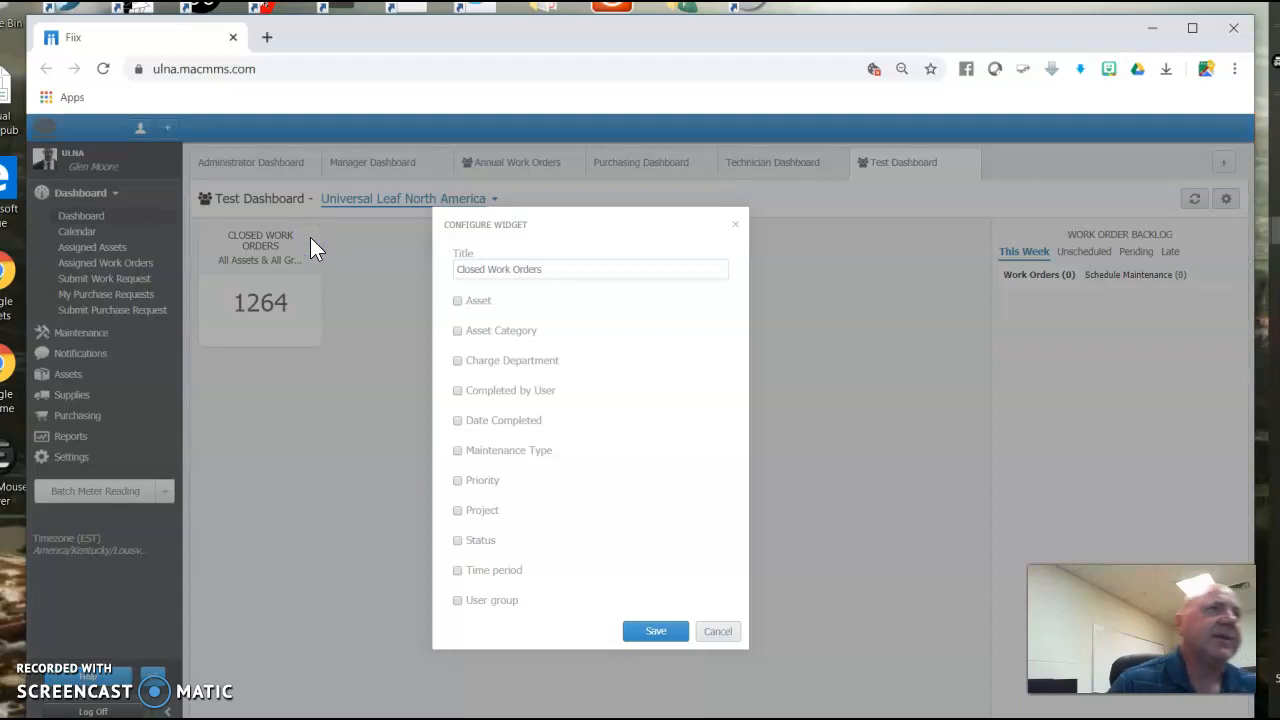
{"action": "left_click_drag", "start_coordinate": [606, 272], "coordinate": [335, 262]}
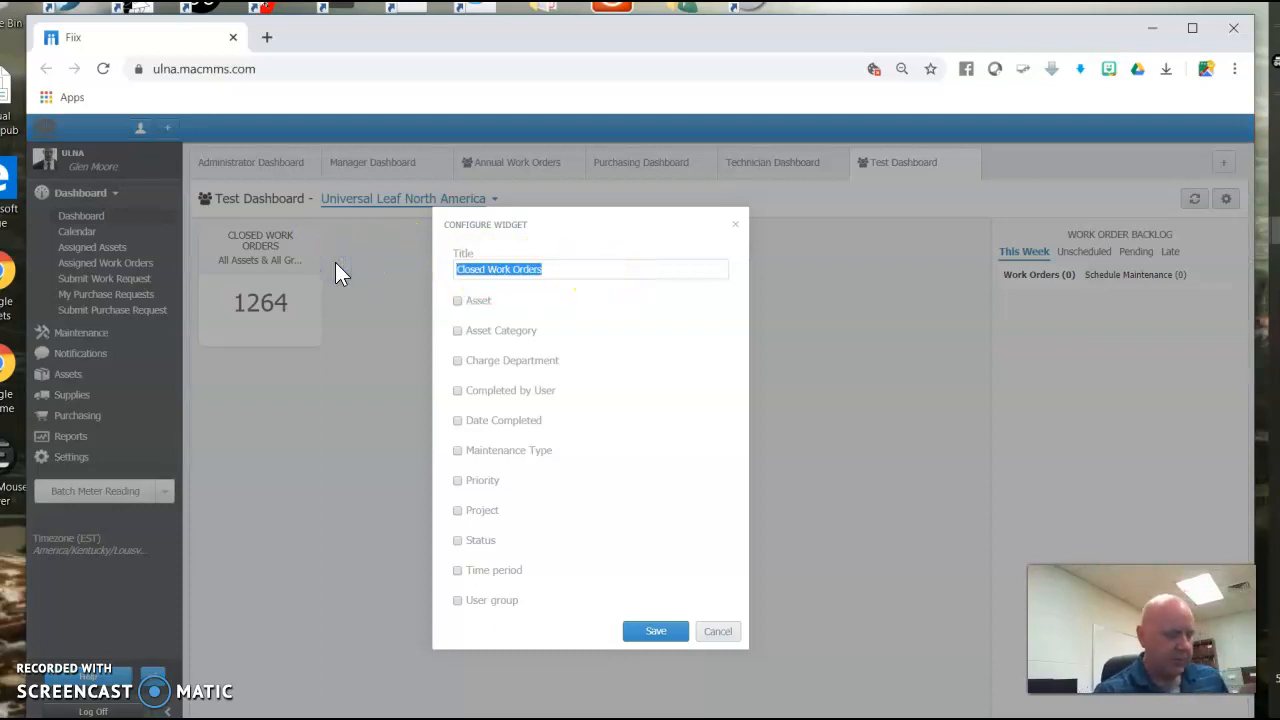
{"action": "key", "text": "BackSpace"}
{"action": "type", "text": "Test Closed"}
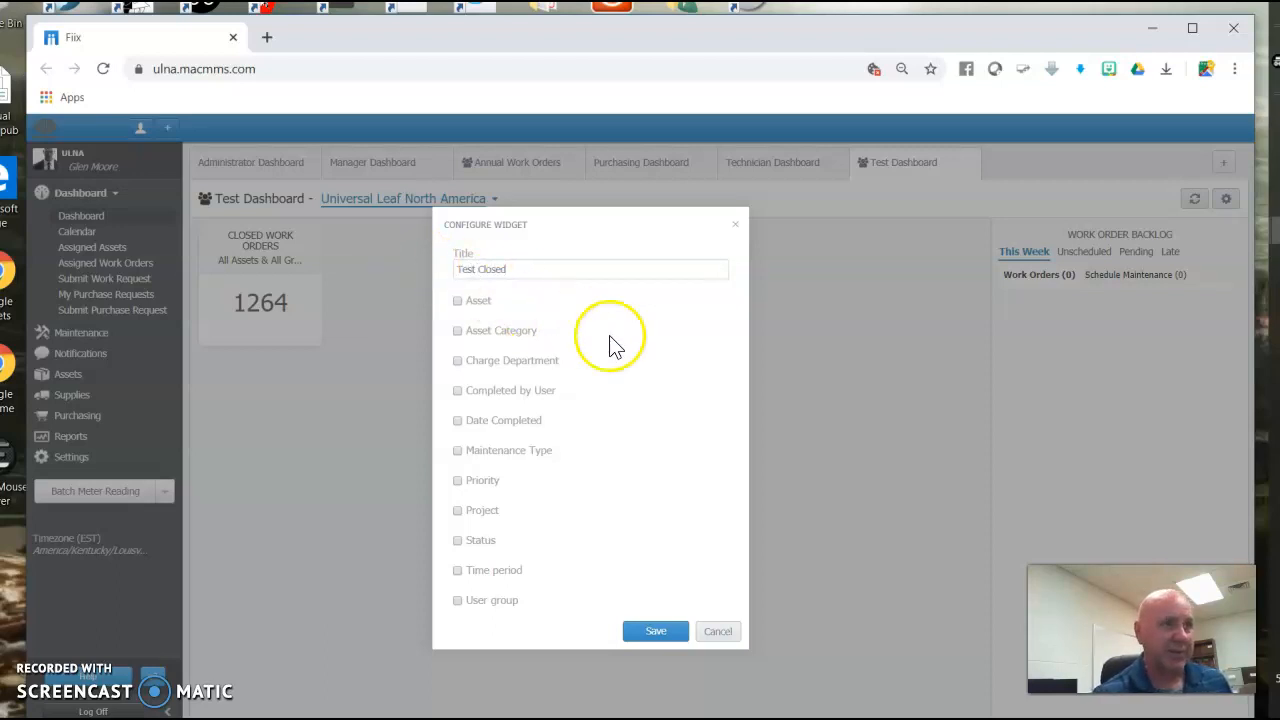
Enable the Maintenance Type filter and select Annual Weigh Belts.
{"action": "left_click", "coordinate": [458, 451]}
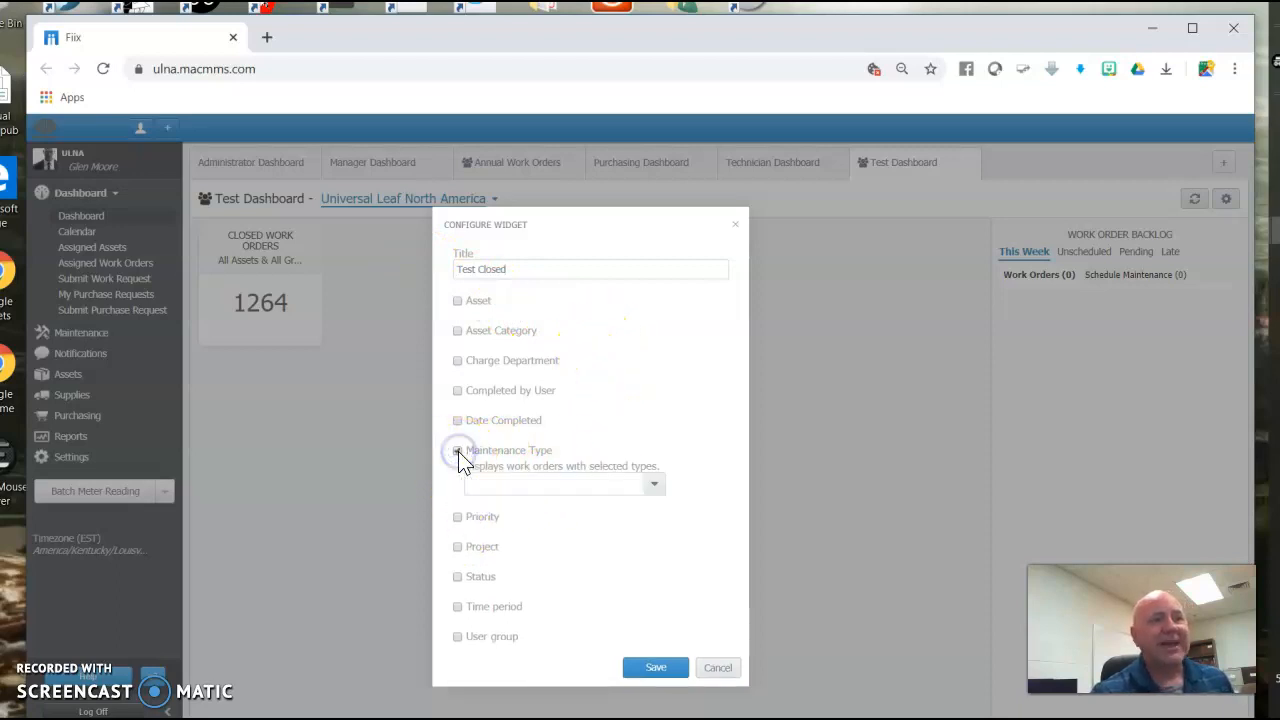
{"action": "left_click", "coordinate": [655, 487]}
{"action": "left_click", "coordinate": [549, 486]}
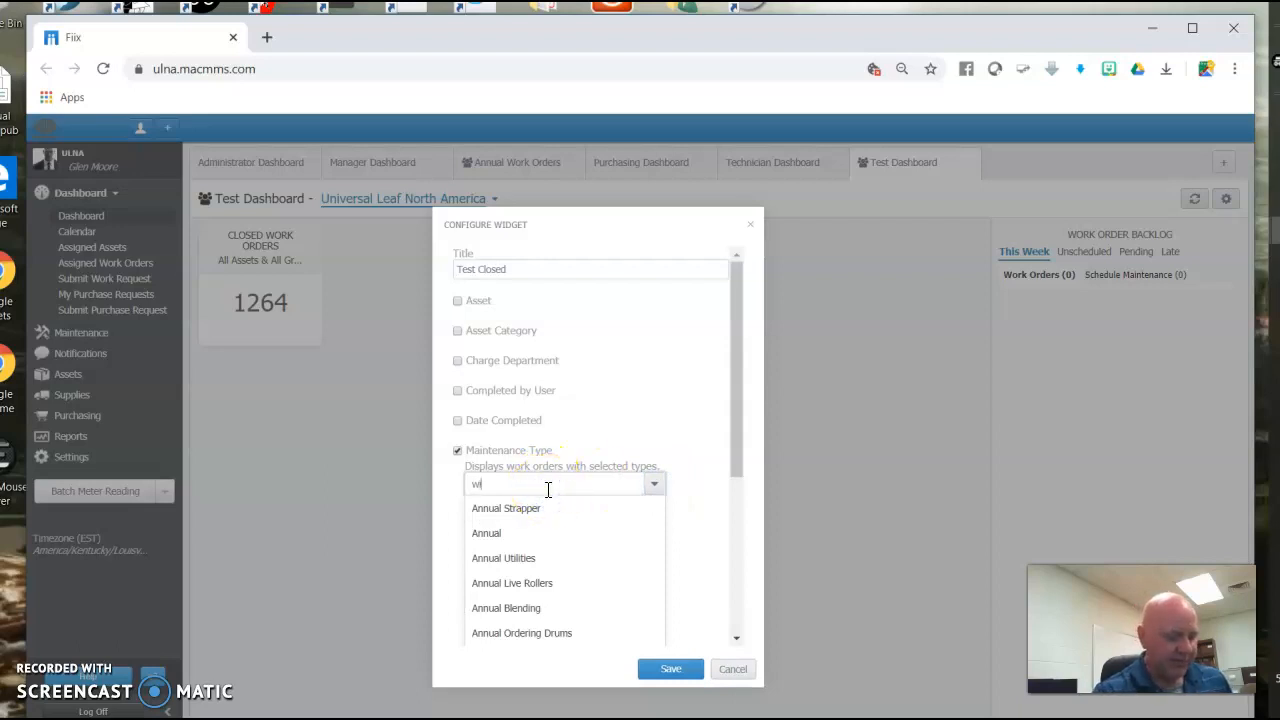
{"action": "type", "text": "wigh"}
{"action": "key", "text": "BackSpace"}
{"action": "key", "text": "BackSpace"}
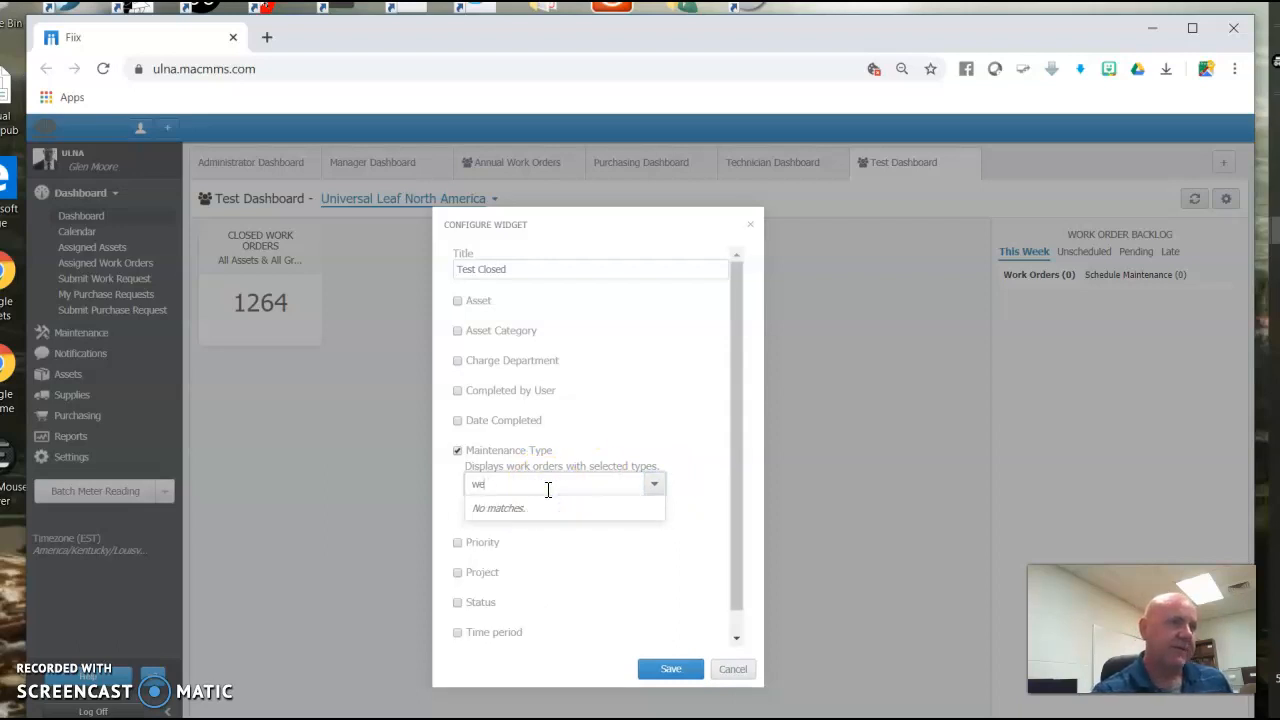
{"action": "left_click", "coordinate": [537, 508]}
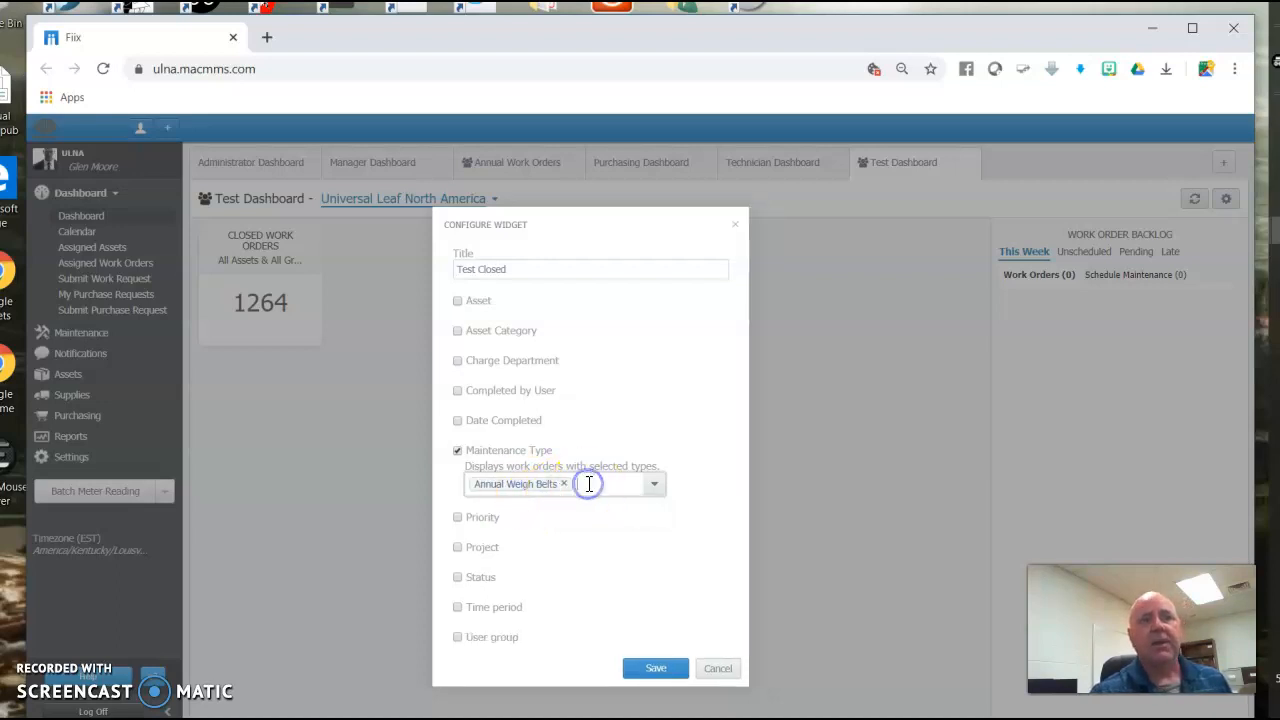
Add Annual Strapper and Annual Utilities to the maintenance types and save the widget on the shared dashboard.
{"action": "left_click", "coordinate": [588, 483]}
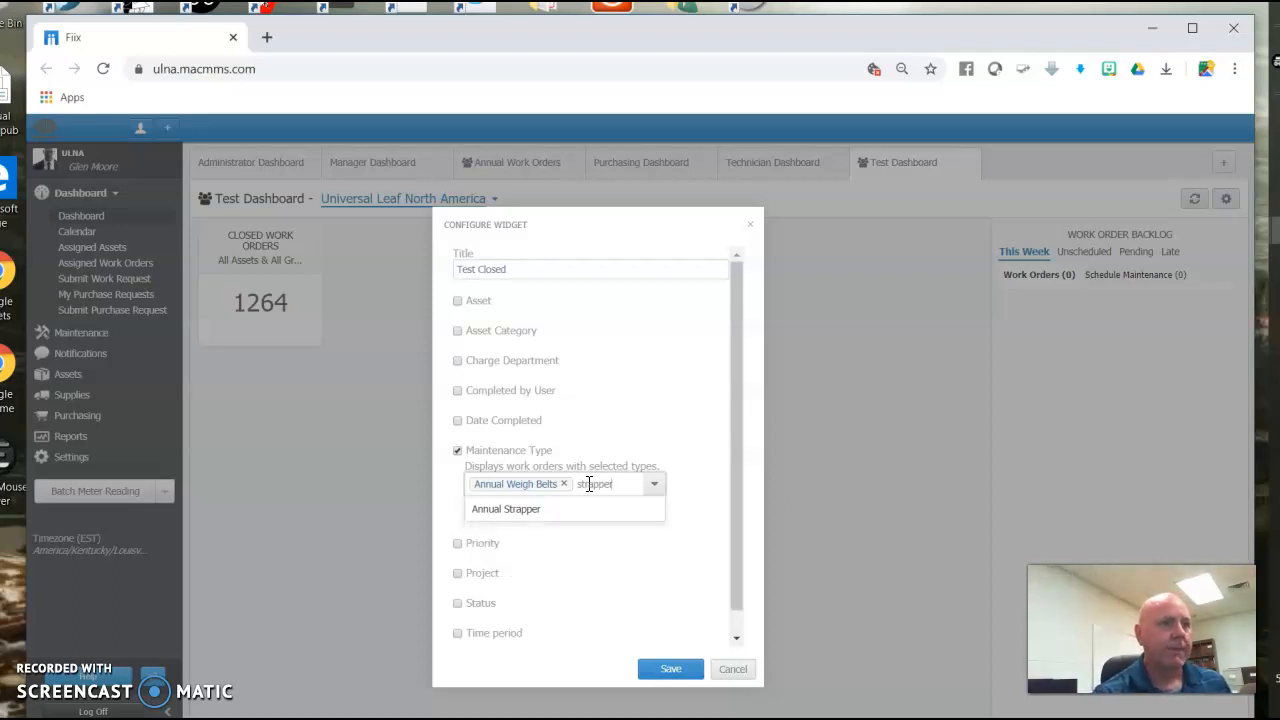
{"action": "left_click", "coordinate": [528, 508]}
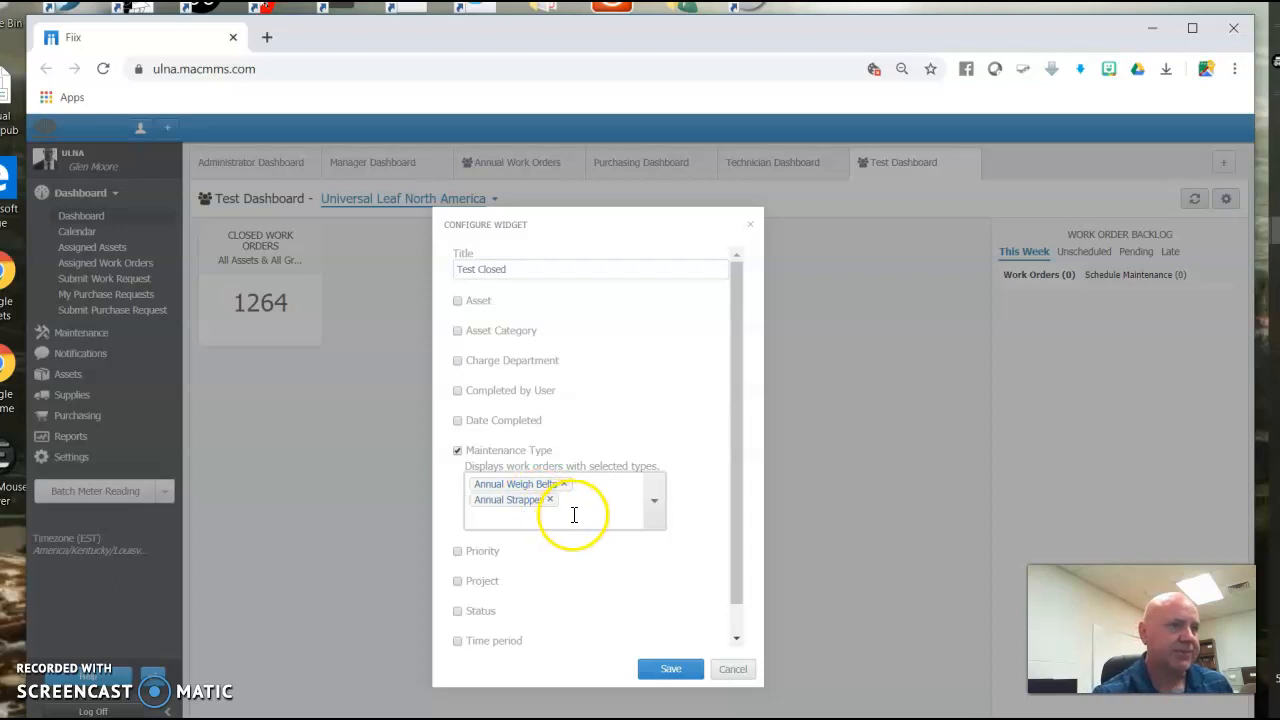
{"action": "left_click", "coordinate": [574, 514]}
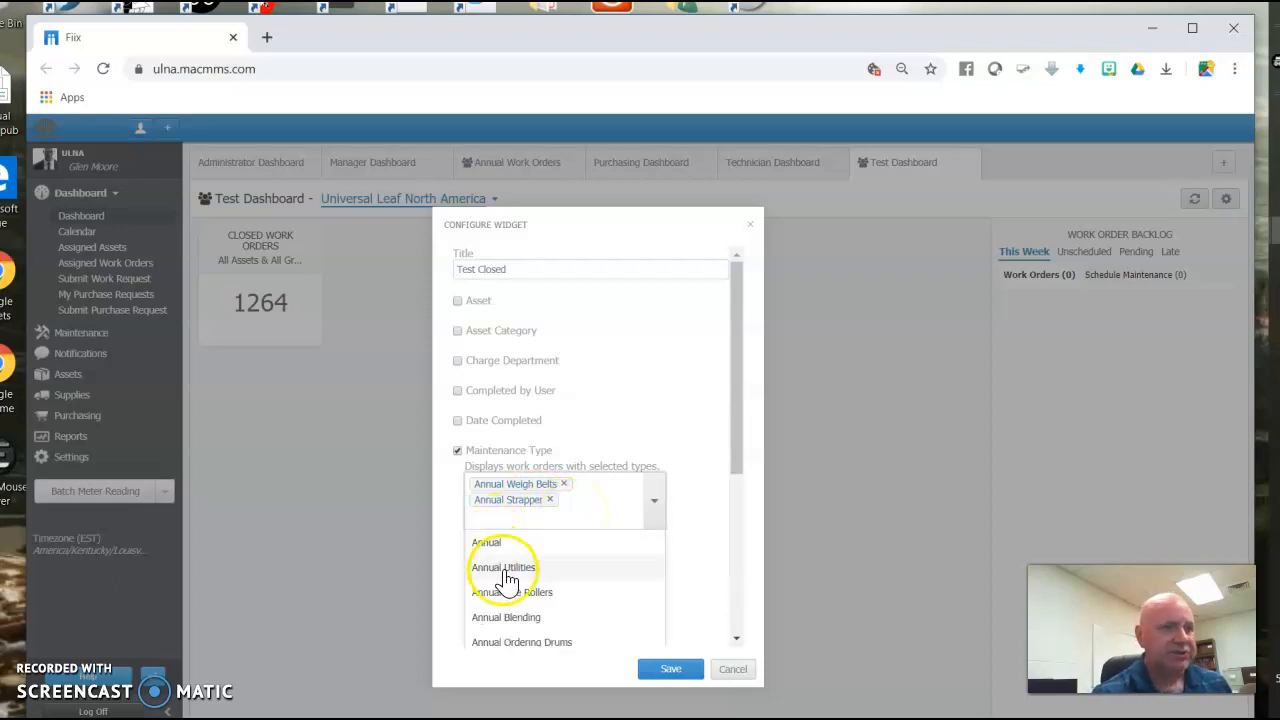
{"action": "scroll", "coordinate": [600, 623], "scroll_direction": "down", "scroll_amount": 1}
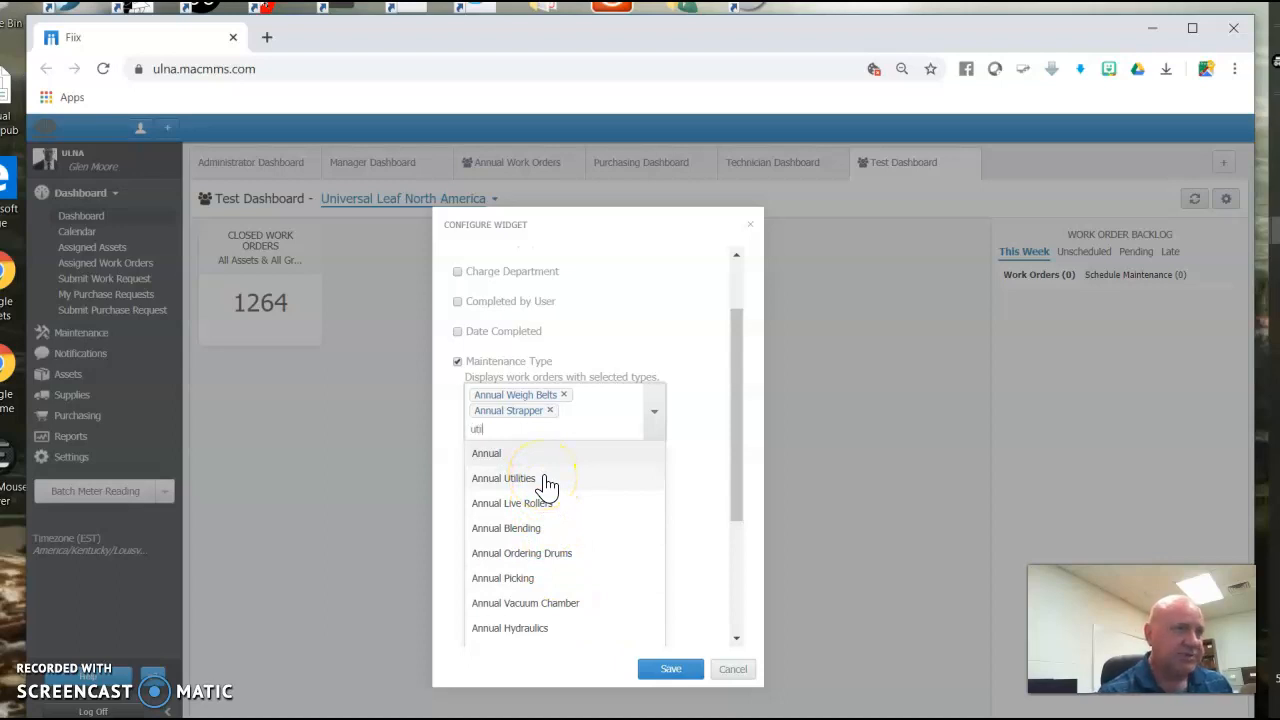
{"action": "left_click", "coordinate": [495, 485]}
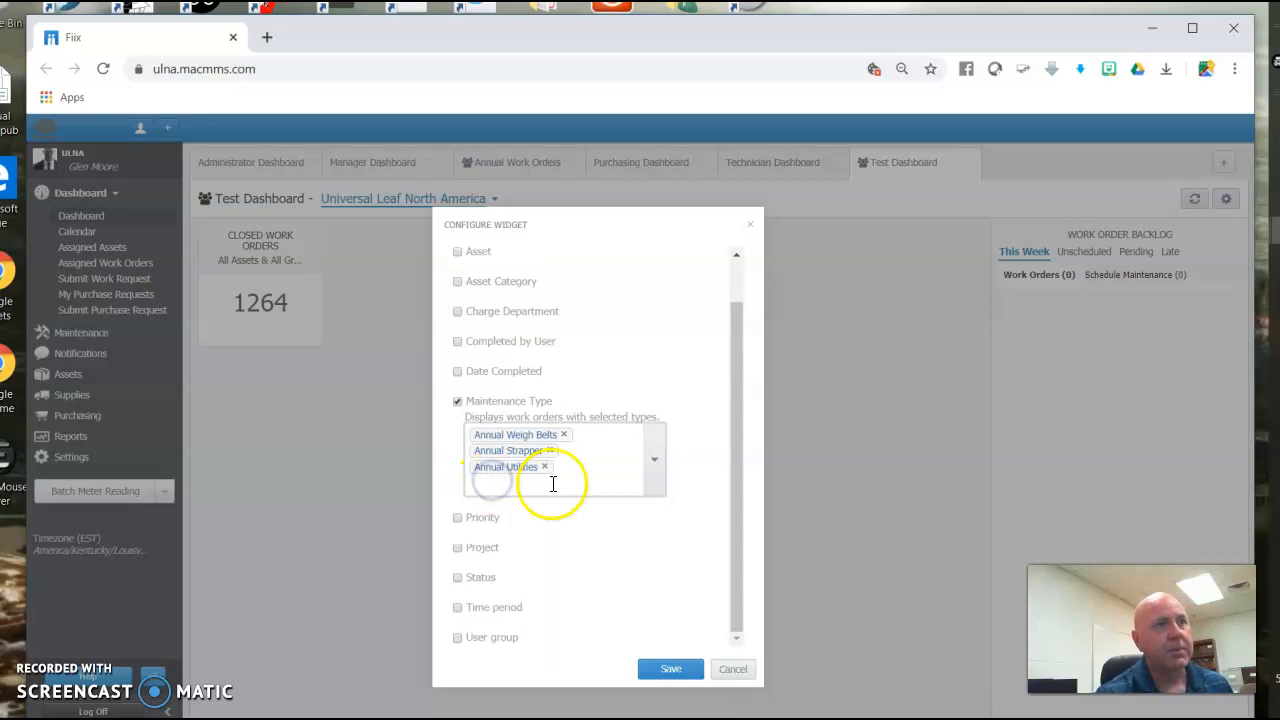
{"action": "left_click", "coordinate": [660, 673]}
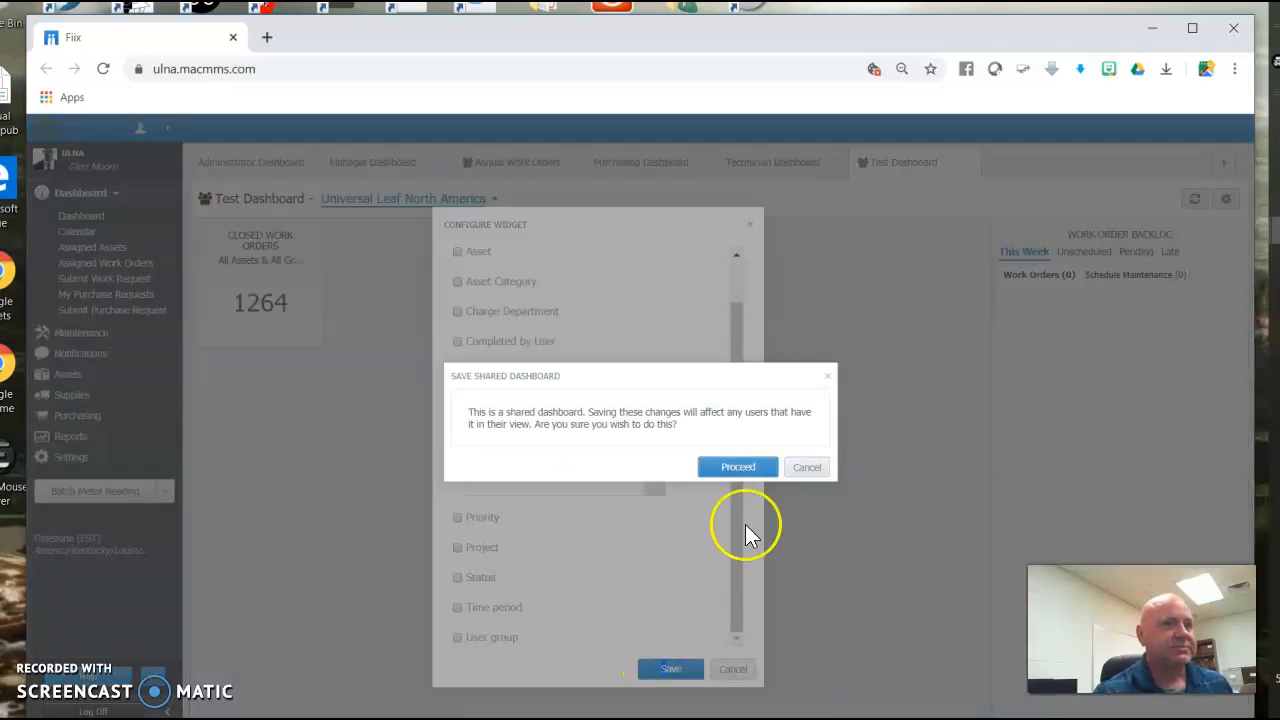
{"action": "left_click", "coordinate": [735, 468]}
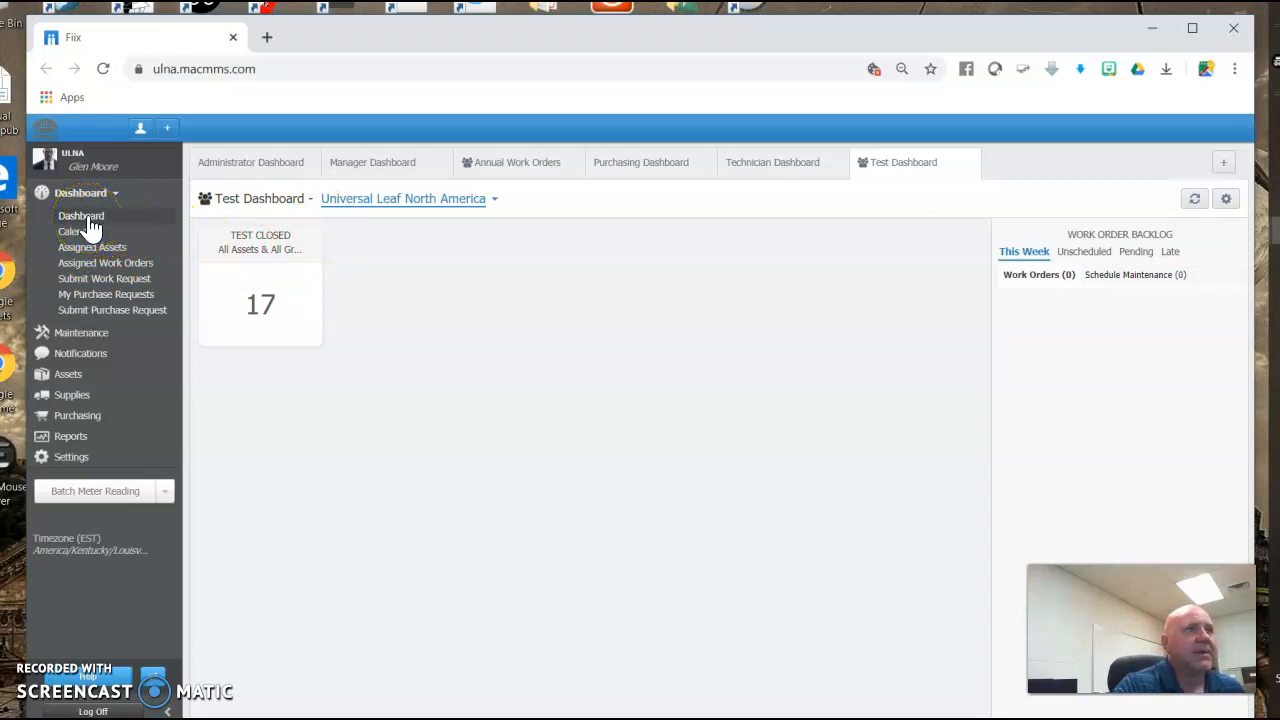
Edit the dashboard and retitle the closed work orders widget to Test Closed (100).
{"action": "left_click", "coordinate": [1232, 204]}
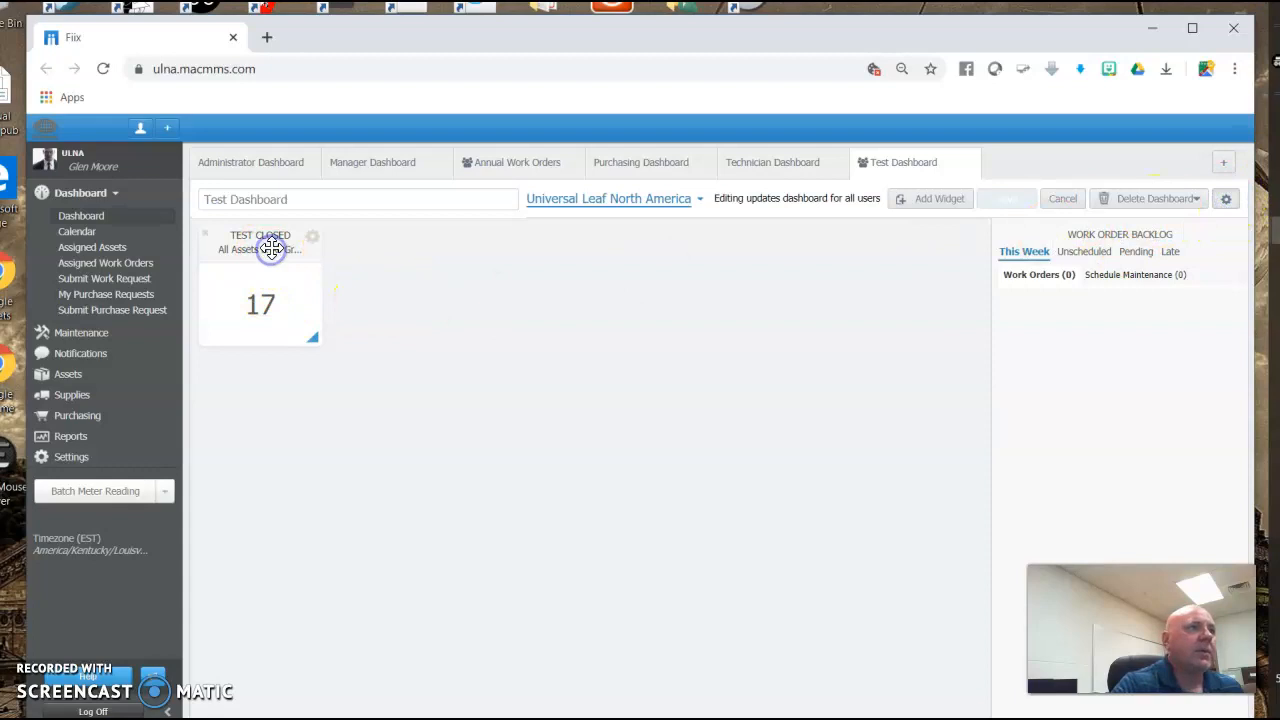
{"action": "left_click", "coordinate": [312, 238]}
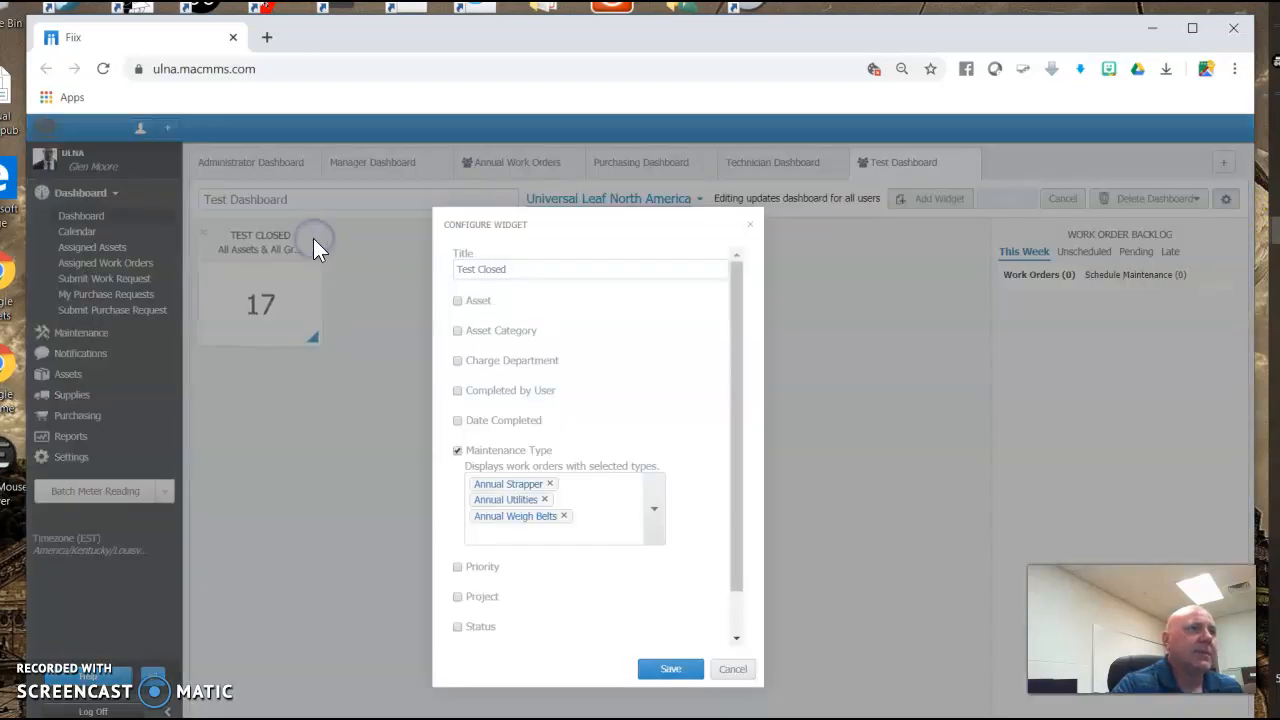
{"action": "left_click", "coordinate": [527, 268]}
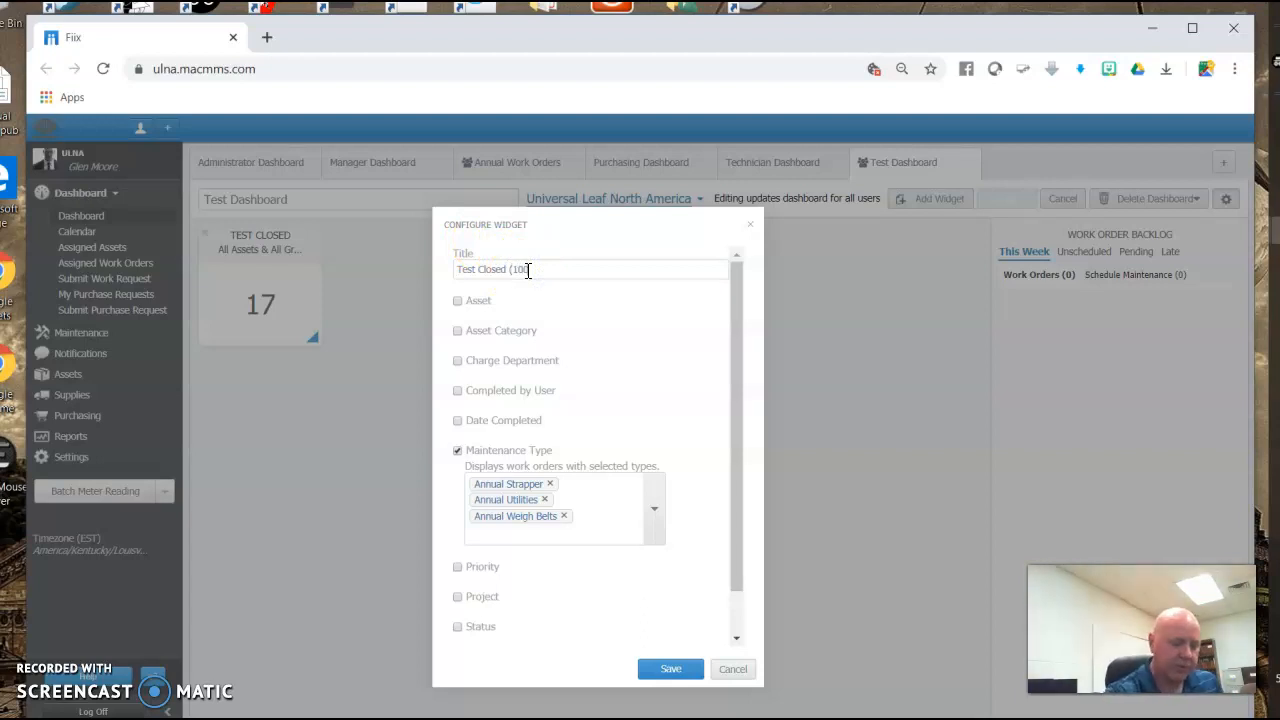
{"action": "left_click", "coordinate": [577, 271]}
{"action": "left_click", "coordinate": [669, 672]}
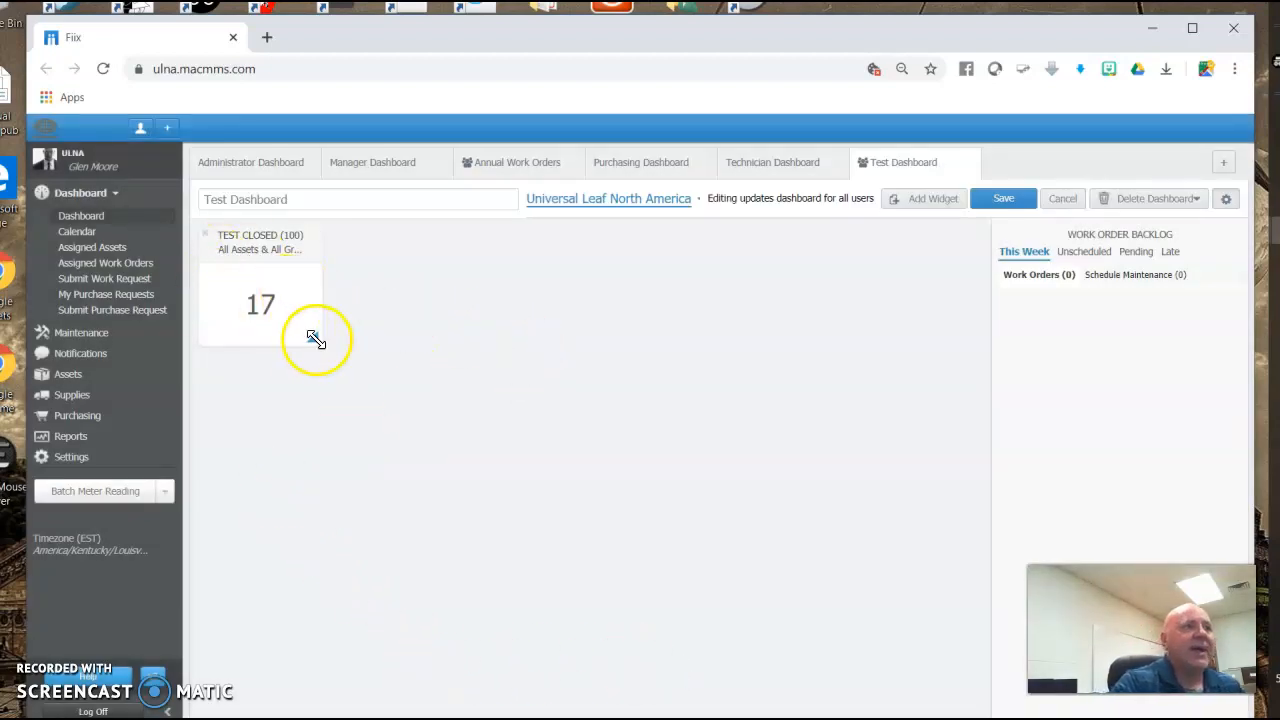
Enlarge the Test Closed widget and save the shared dashboard.
{"action": "left_click_drag", "start_coordinate": [314, 342], "coordinate": [414, 432]}
{"action": "left_click", "coordinate": [647, 442]}
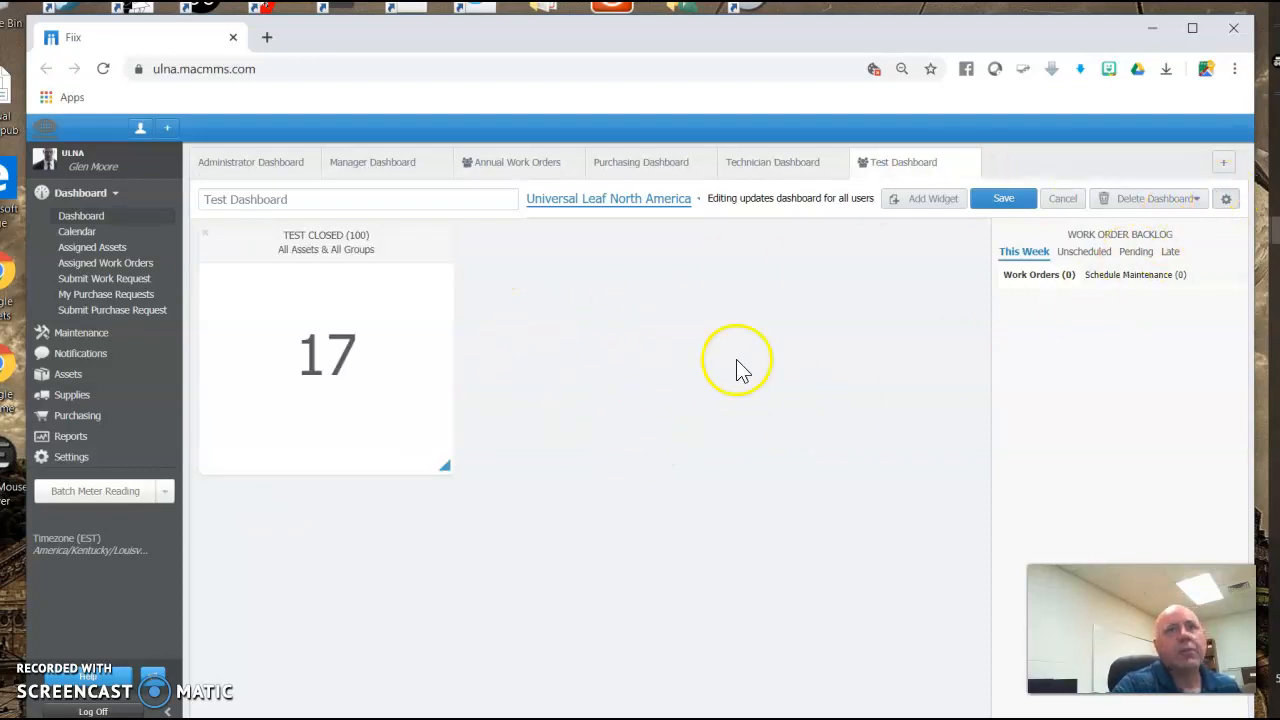
{"action": "left_click", "coordinate": [1005, 199]}
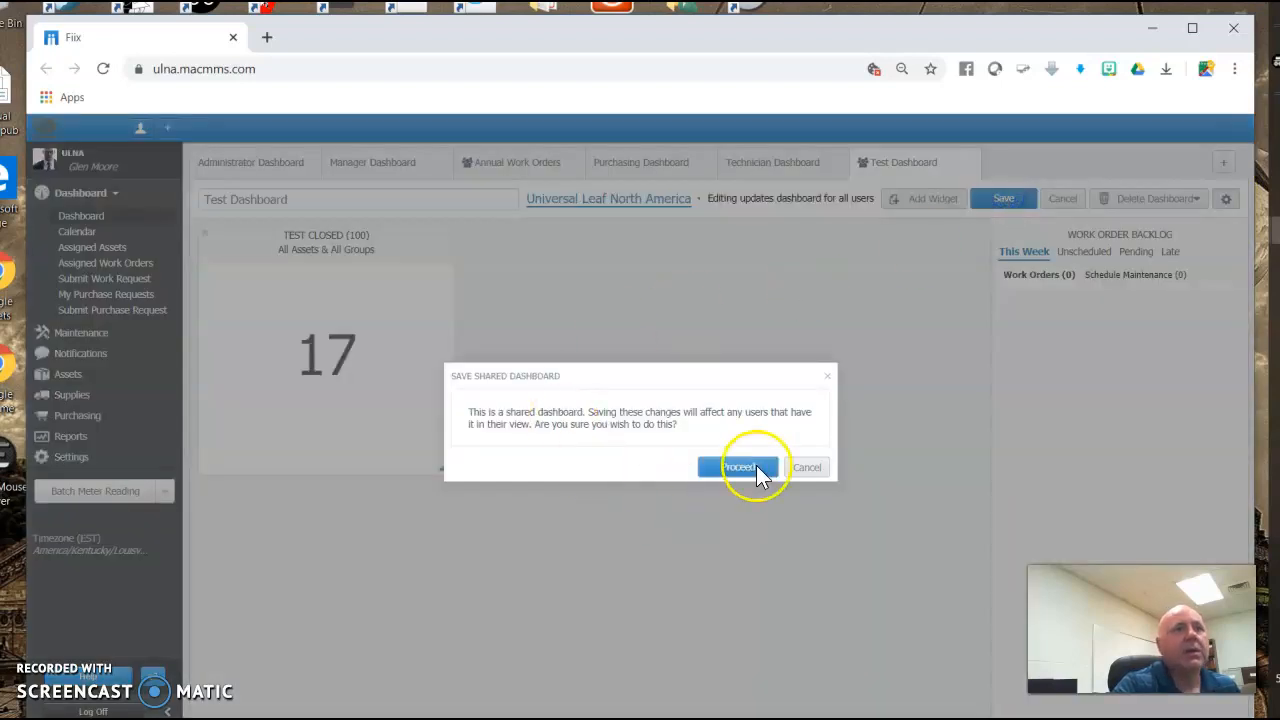
{"action": "left_click", "coordinate": [740, 467]}
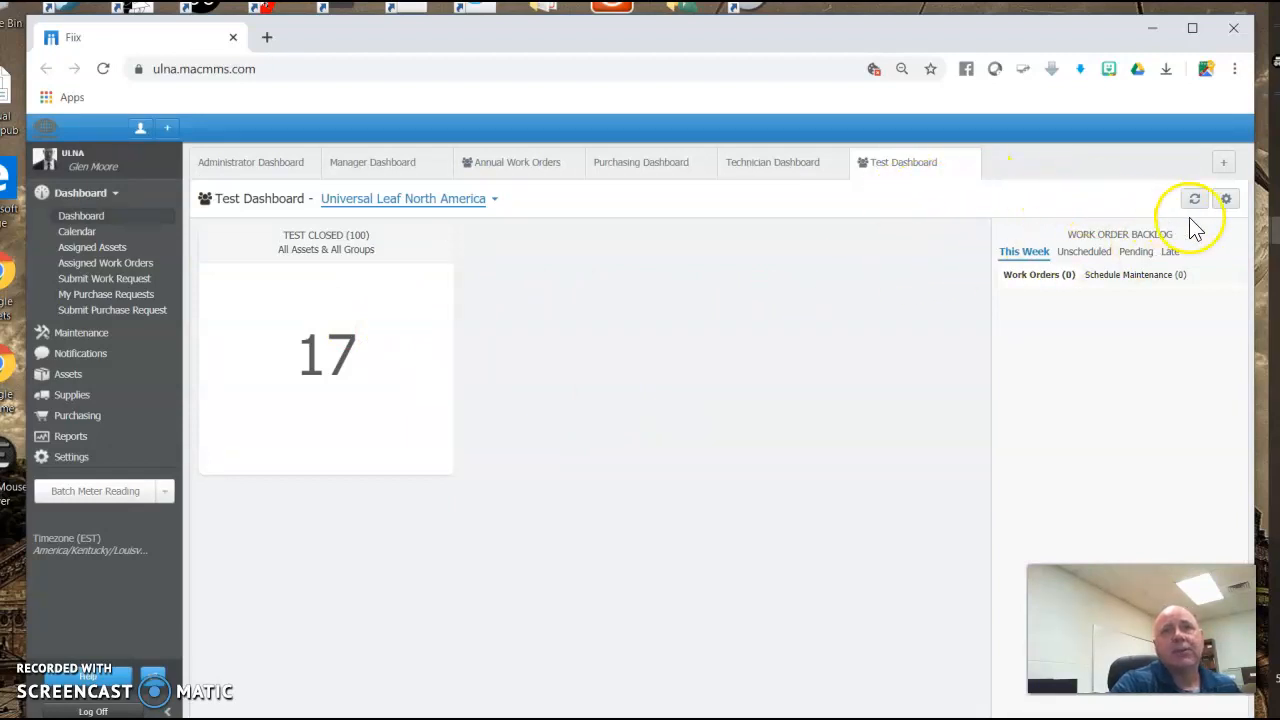
Add an Open Work Orders widget to the Test Dashboard and save the shared dashboard.
{"action": "left_click", "coordinate": [1226, 199]}
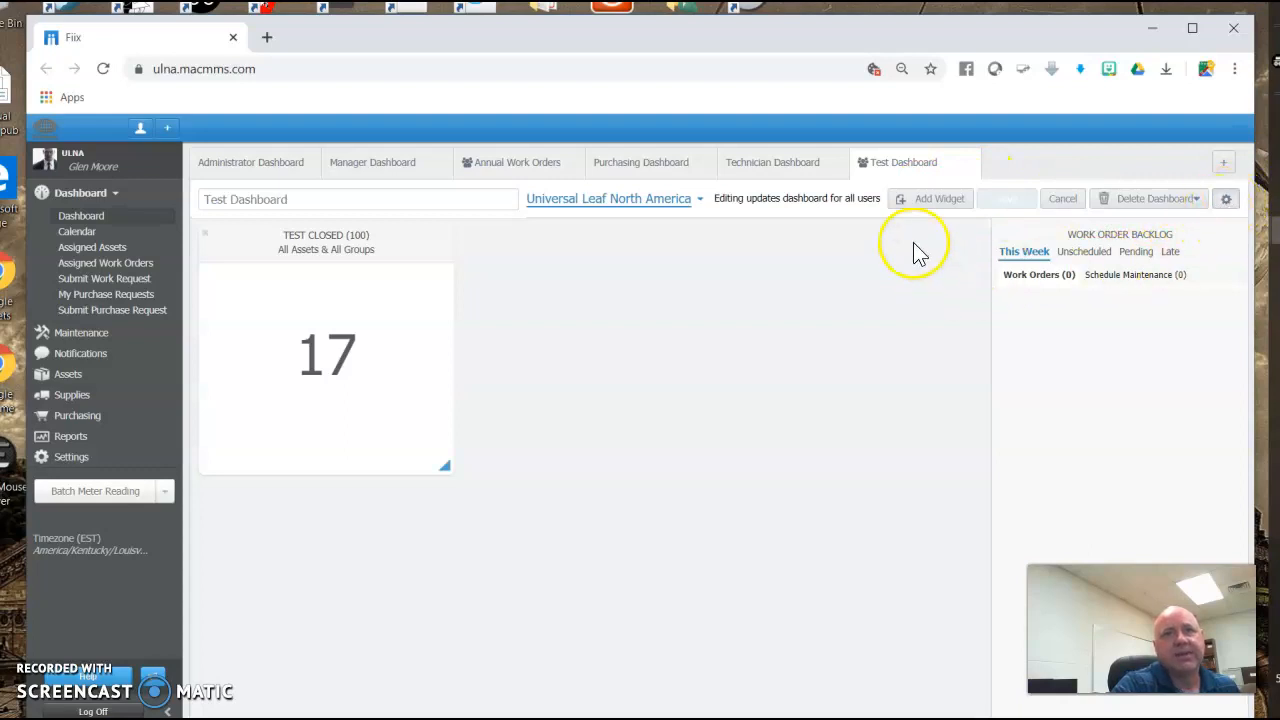
{"action": "left_click", "coordinate": [923, 202]}
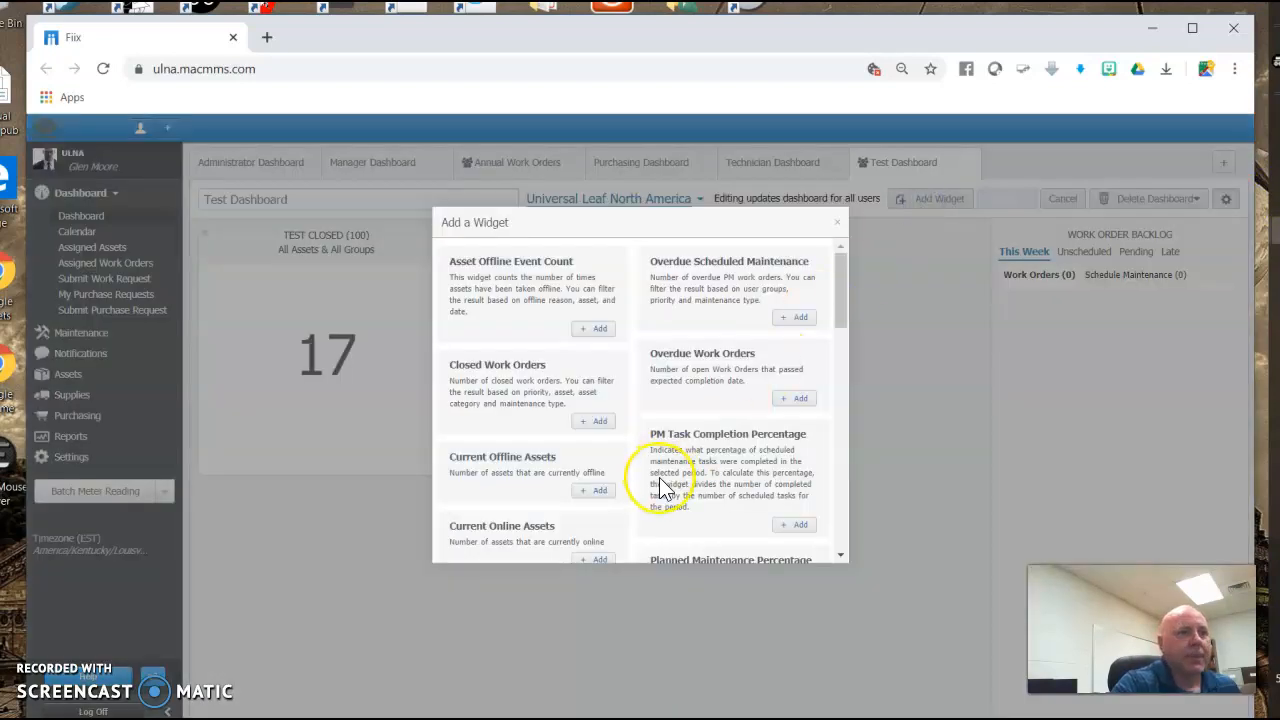
{"action": "scroll", "coordinate": [595, 428], "scroll_direction": "down", "scroll_amount": 3}
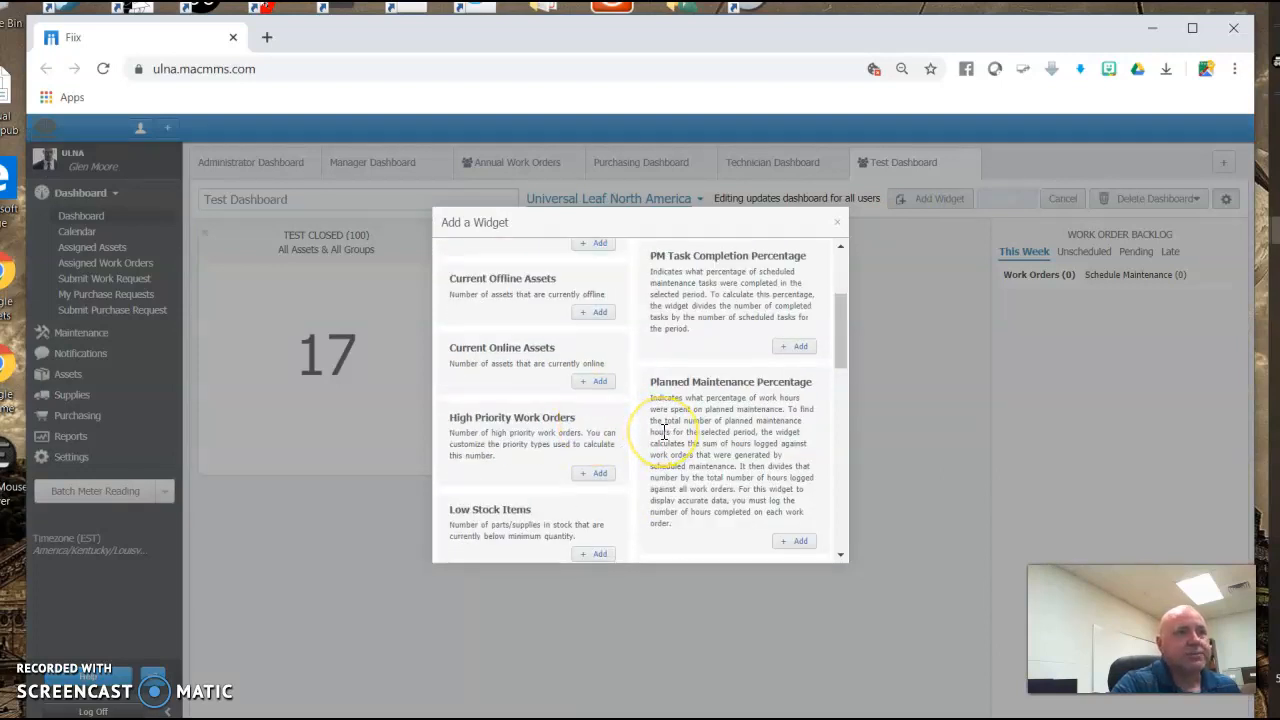
{"action": "scroll", "coordinate": [663, 432], "scroll_direction": "down", "scroll_amount": 3}
{"action": "scroll", "coordinate": [663, 436], "scroll_direction": "down", "scroll_amount": 7}
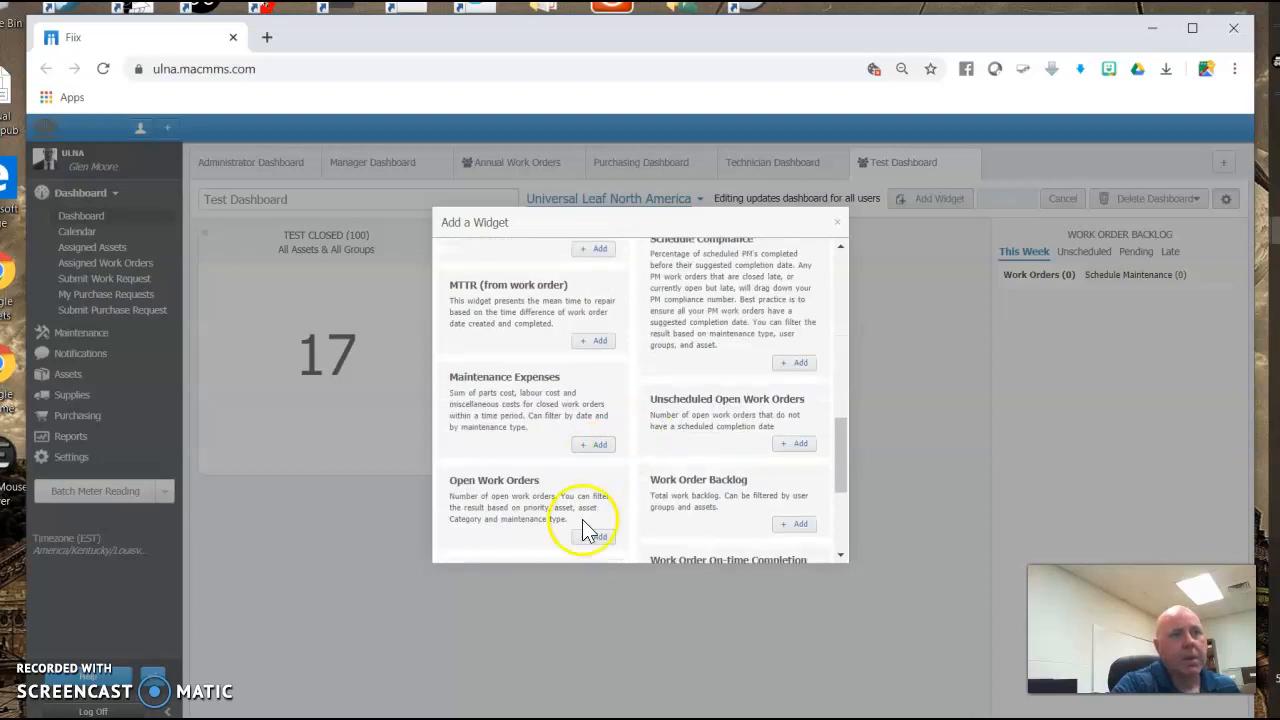
{"action": "left_click", "coordinate": [598, 537]}
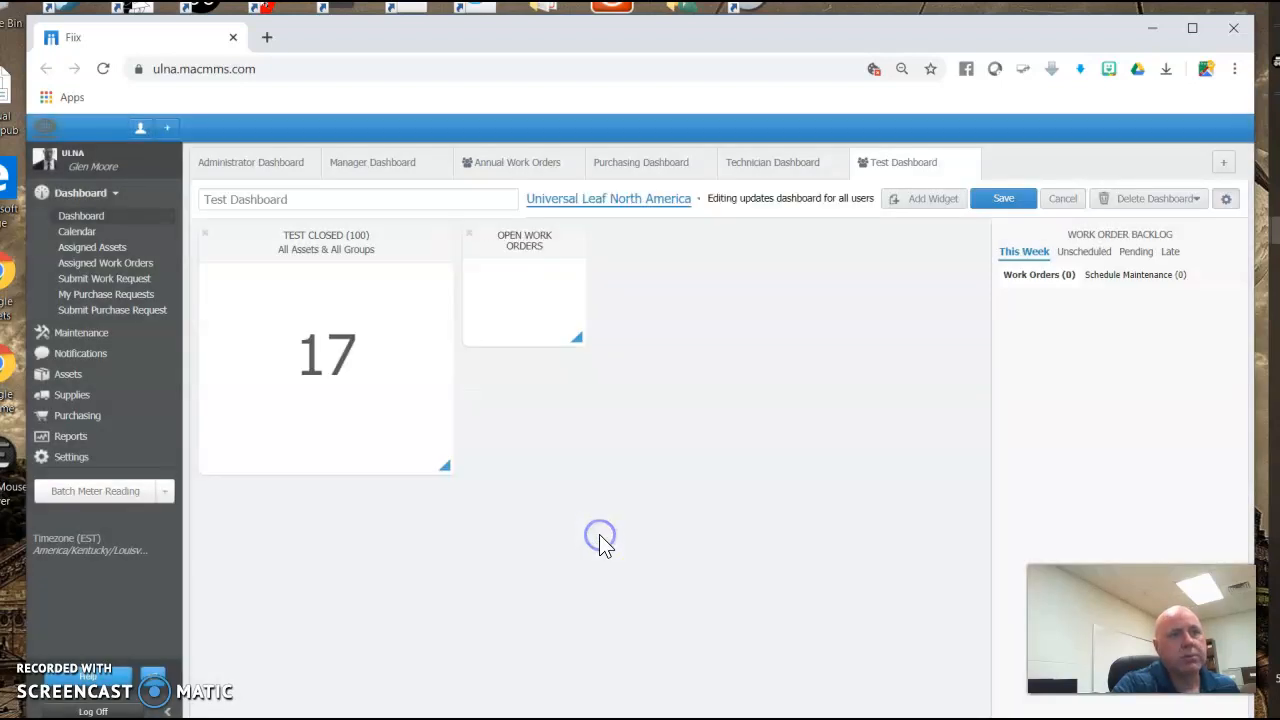
{"action": "left_click", "coordinate": [996, 198]}
{"action": "left_click", "coordinate": [737, 468]}
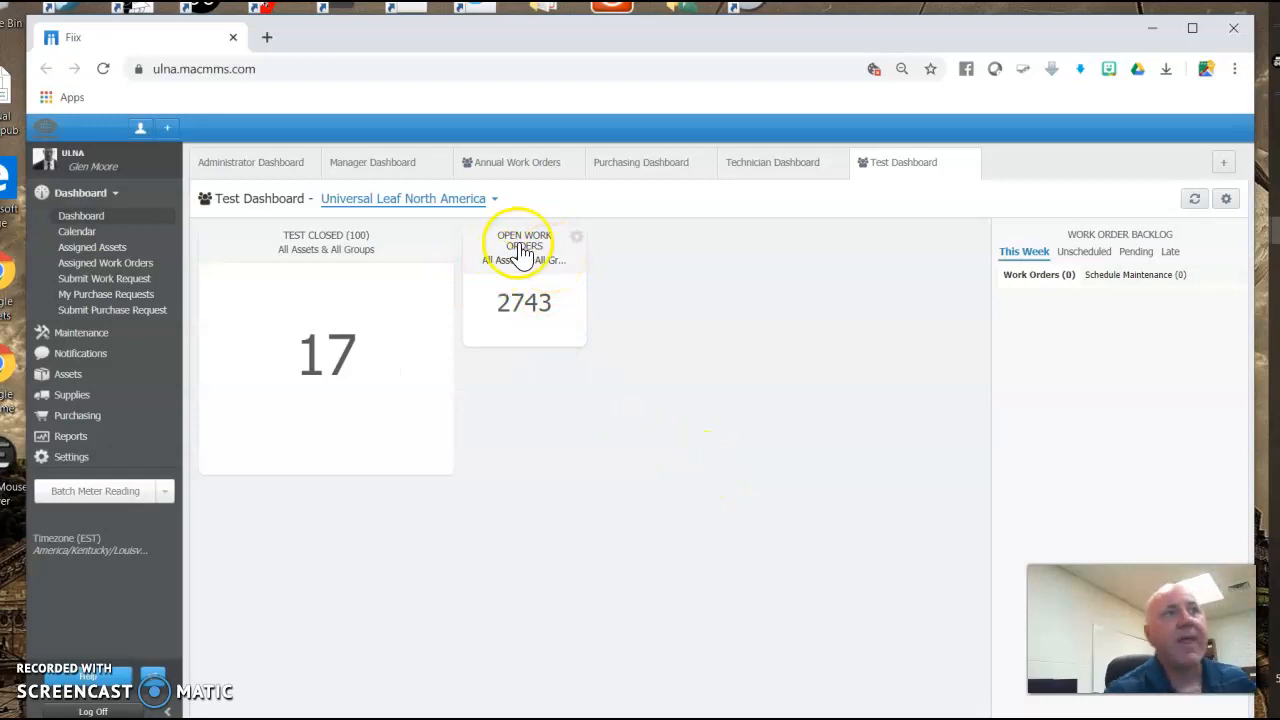
Open the Open Work Orders widget's configuration and rename its title to Weigh Belts (22).
{"action": "left_click", "coordinate": [577, 238]}
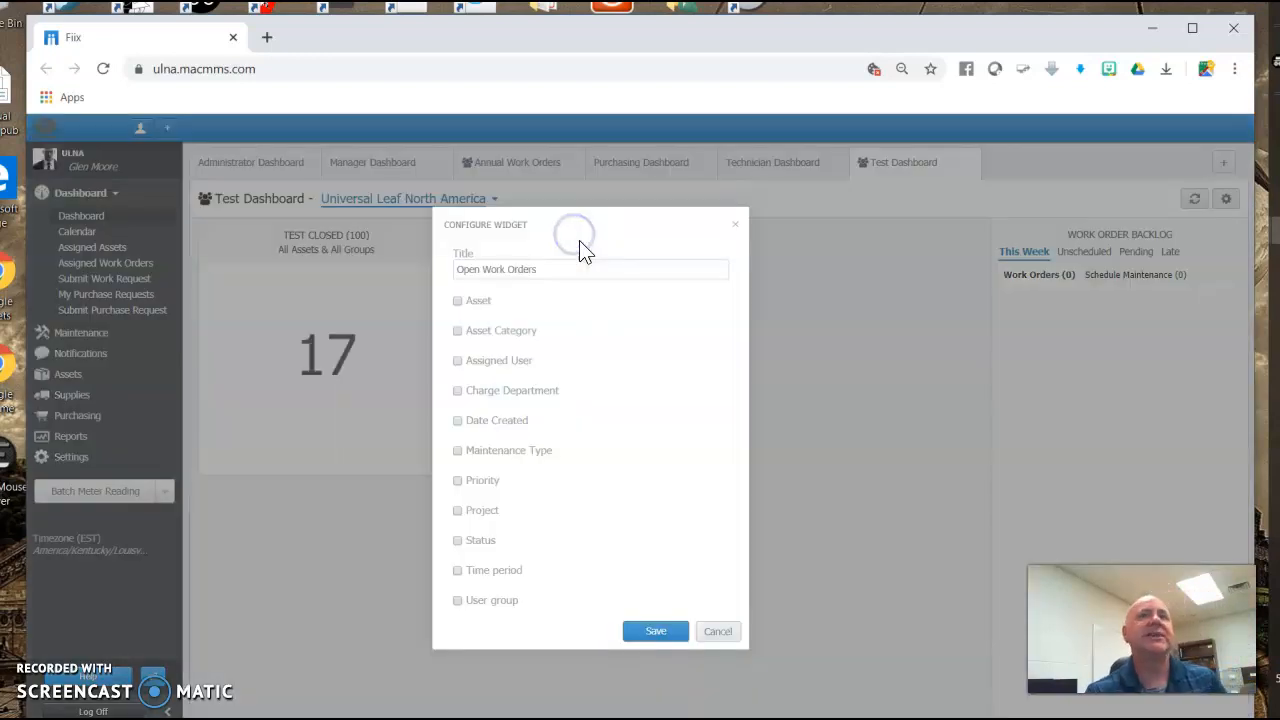
{"action": "left_click_drag", "start_coordinate": [537, 270], "coordinate": [322, 302]}
{"action": "type", "text": "We"}
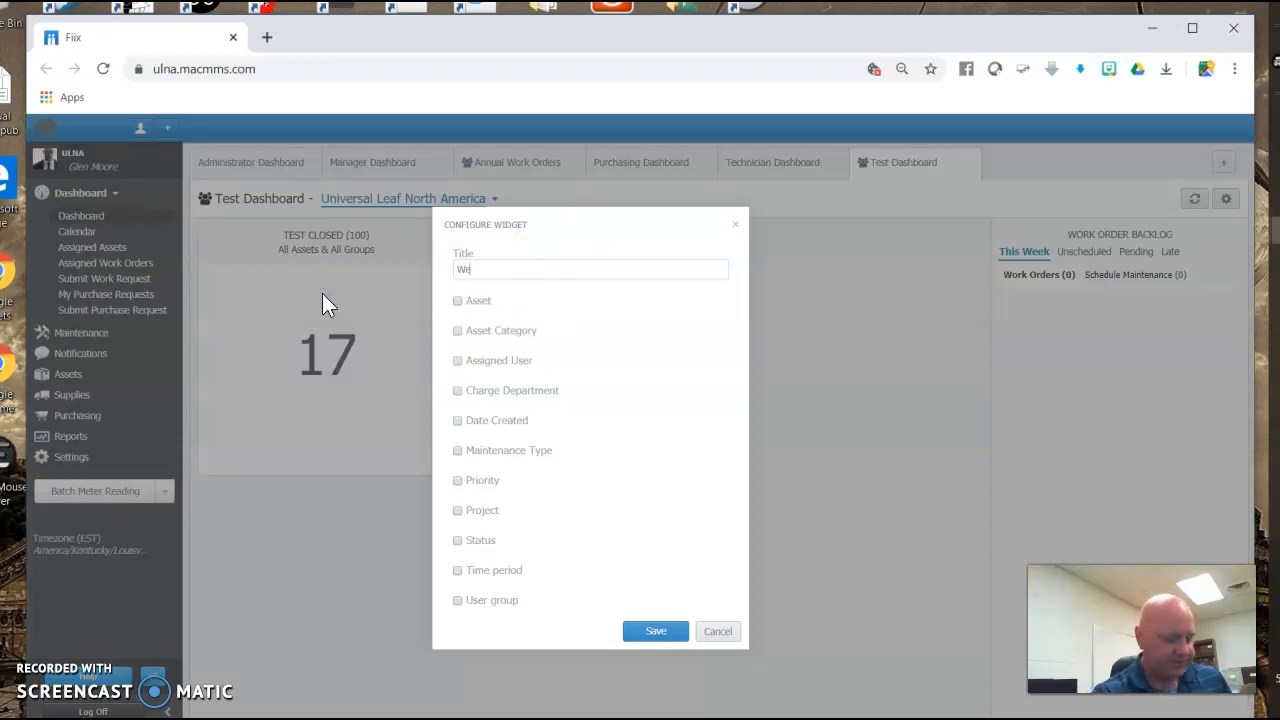
{"action": "type", "text": "igh Belts"}
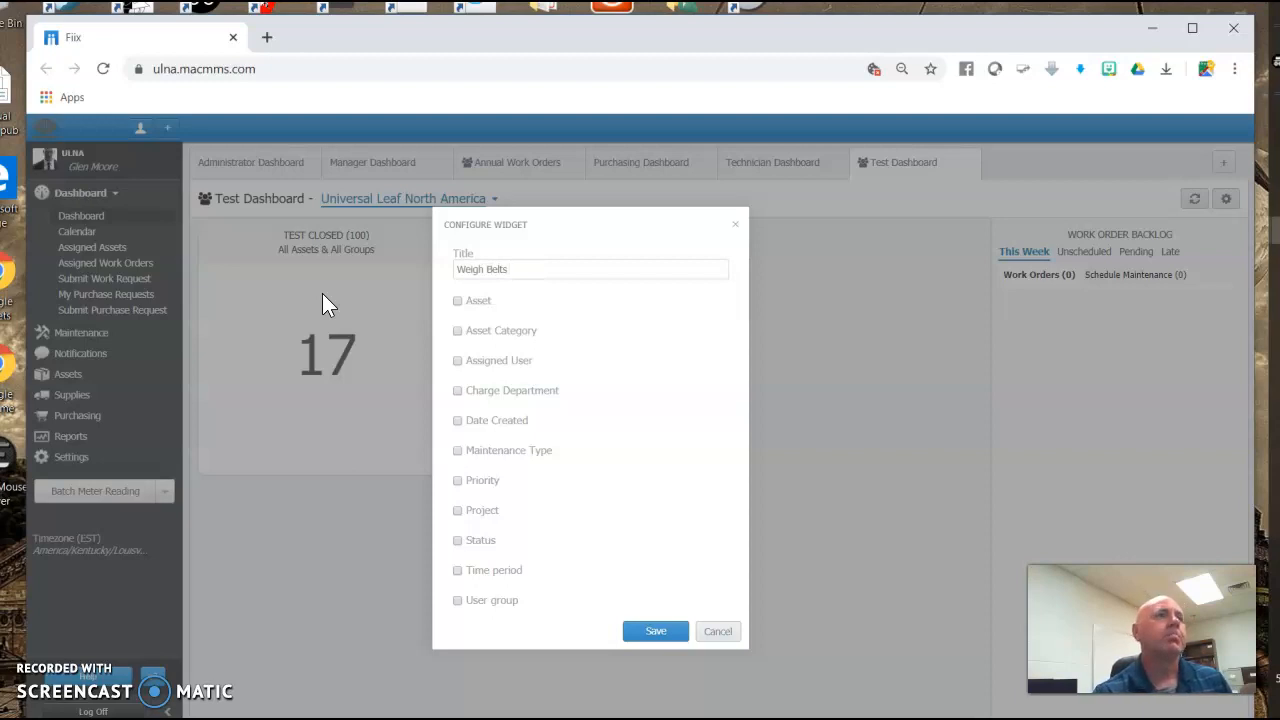
{"action": "type", "text": " (22)"}
Enable the Maintenance Type filter with Annual Weigh Belts and save the widget on the shared dashboard.
{"action": "left_click", "coordinate": [535, 452]}
{"action": "left_click", "coordinate": [514, 484]}
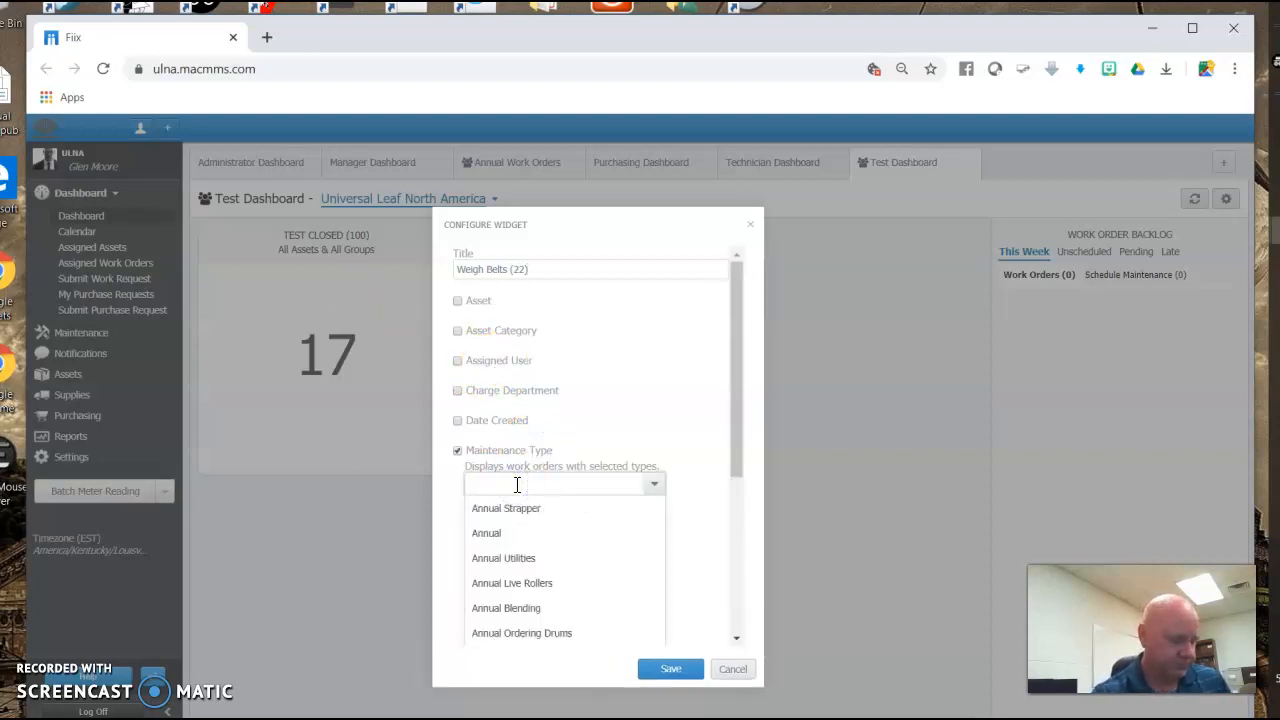
{"action": "left_click", "coordinate": [546, 505]}
{"action": "left_click", "coordinate": [676, 667]}
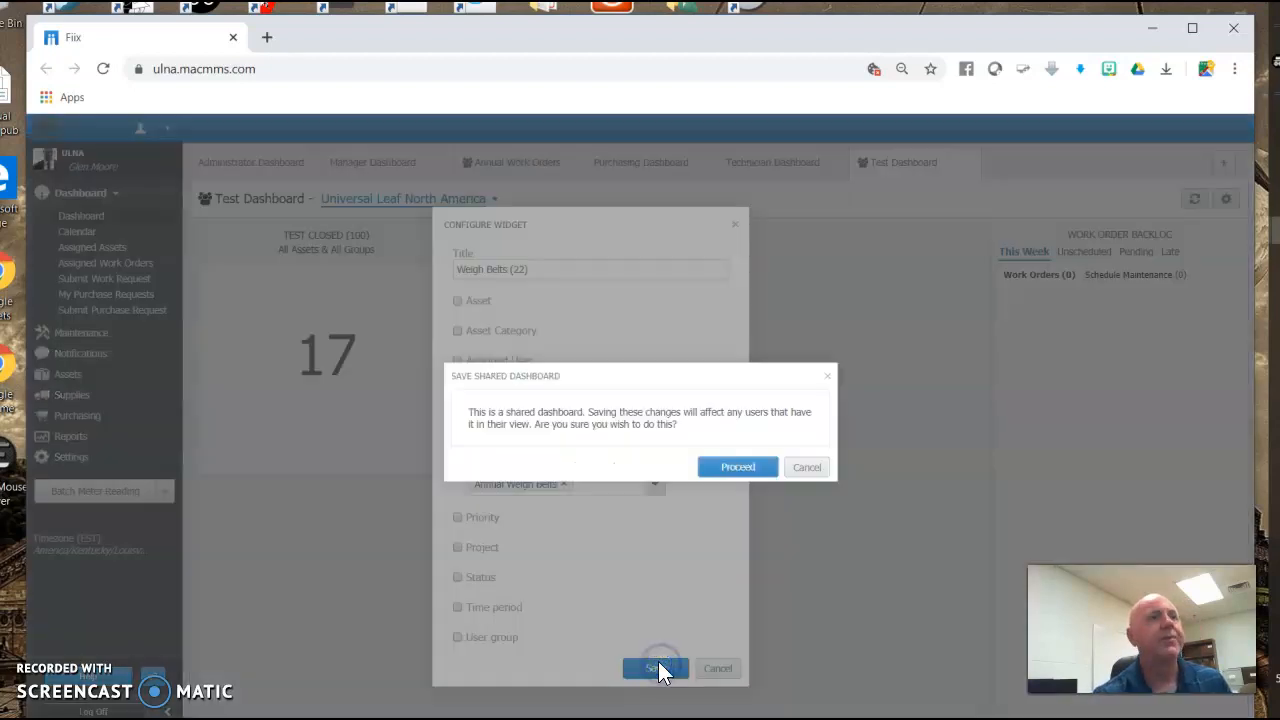
{"action": "left_click", "coordinate": [764, 468]}
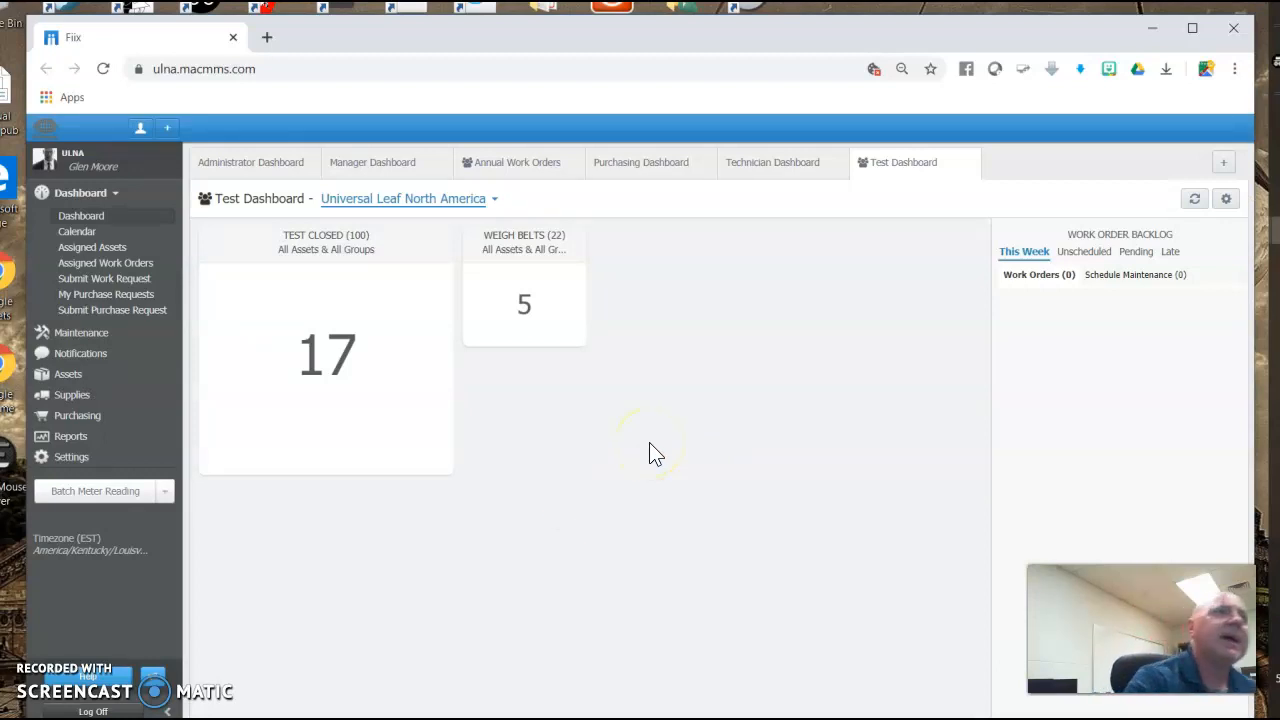
Open the Test Closed widget's list of closed work orders and view work order ANN 20 378.
{"action": "mouse_move", "coordinate": [568, 238]}
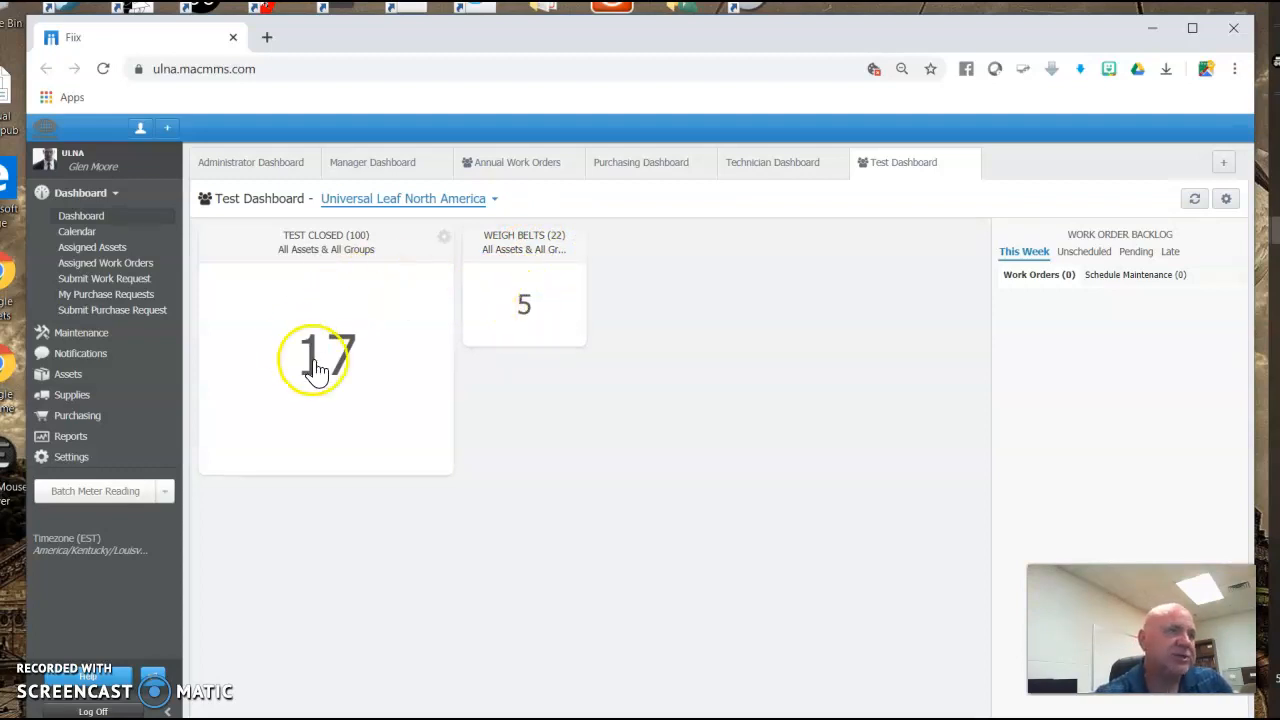
{"action": "left_click", "coordinate": [357, 352]}
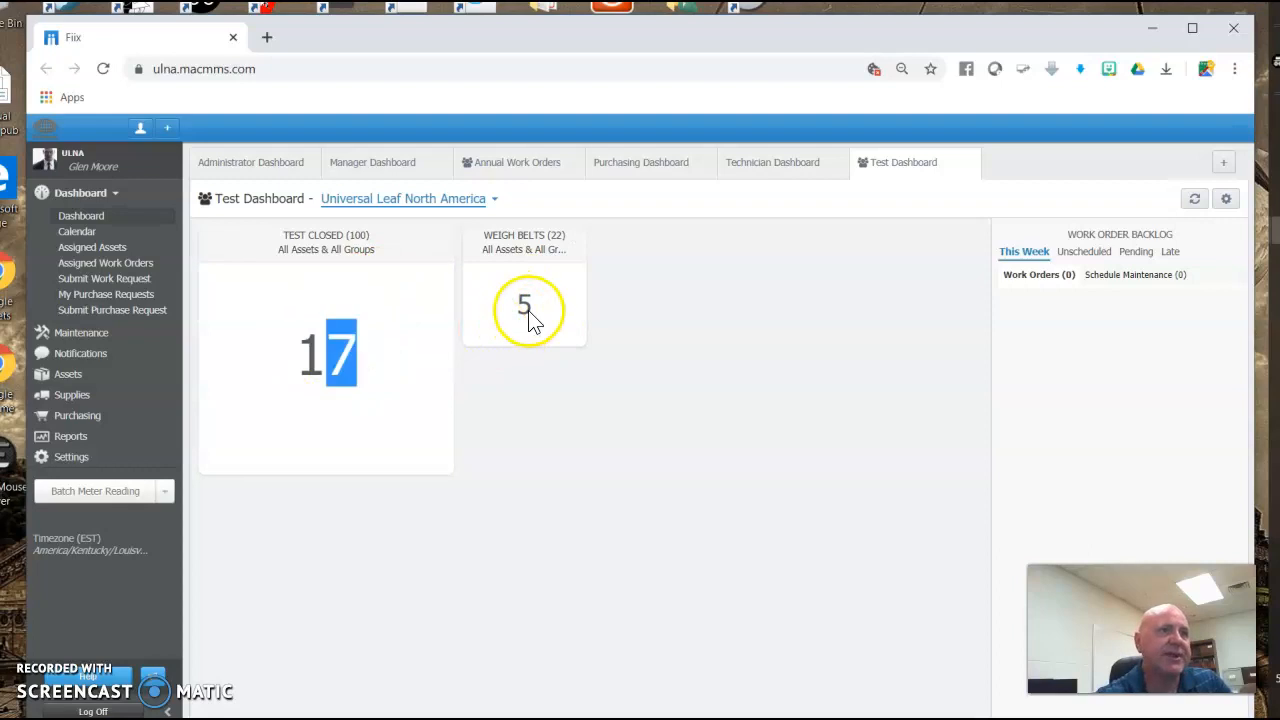
{"action": "left_click", "coordinate": [427, 388]}
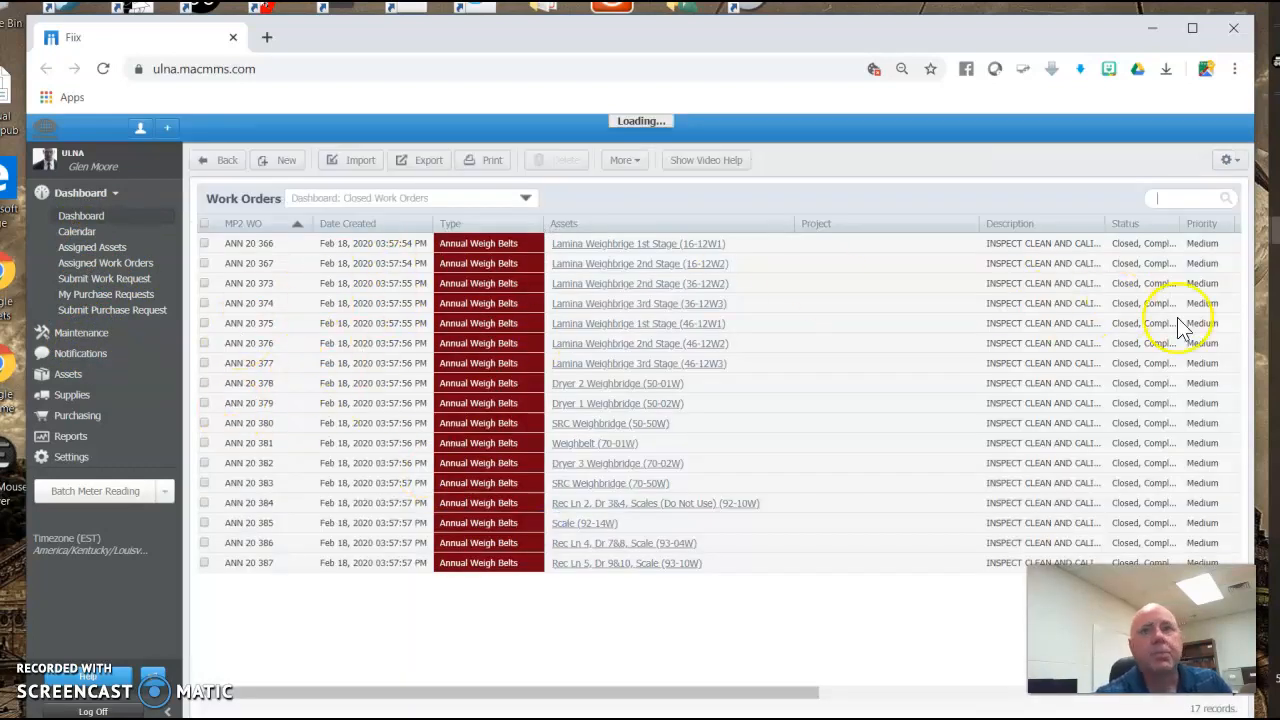
{"action": "left_click", "coordinate": [1165, 383]}
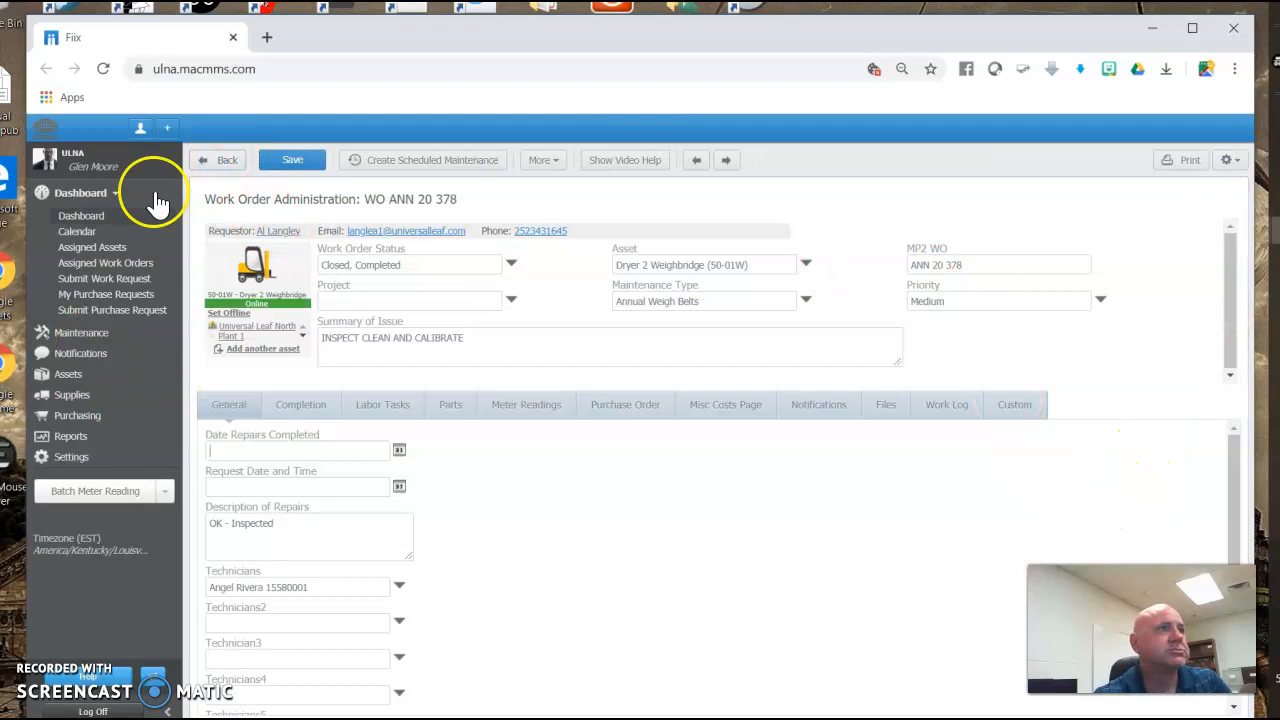
Open the maintenance work orders list and apply the Weigh Belts custom filter.
{"action": "left_click", "coordinate": [82, 334]}
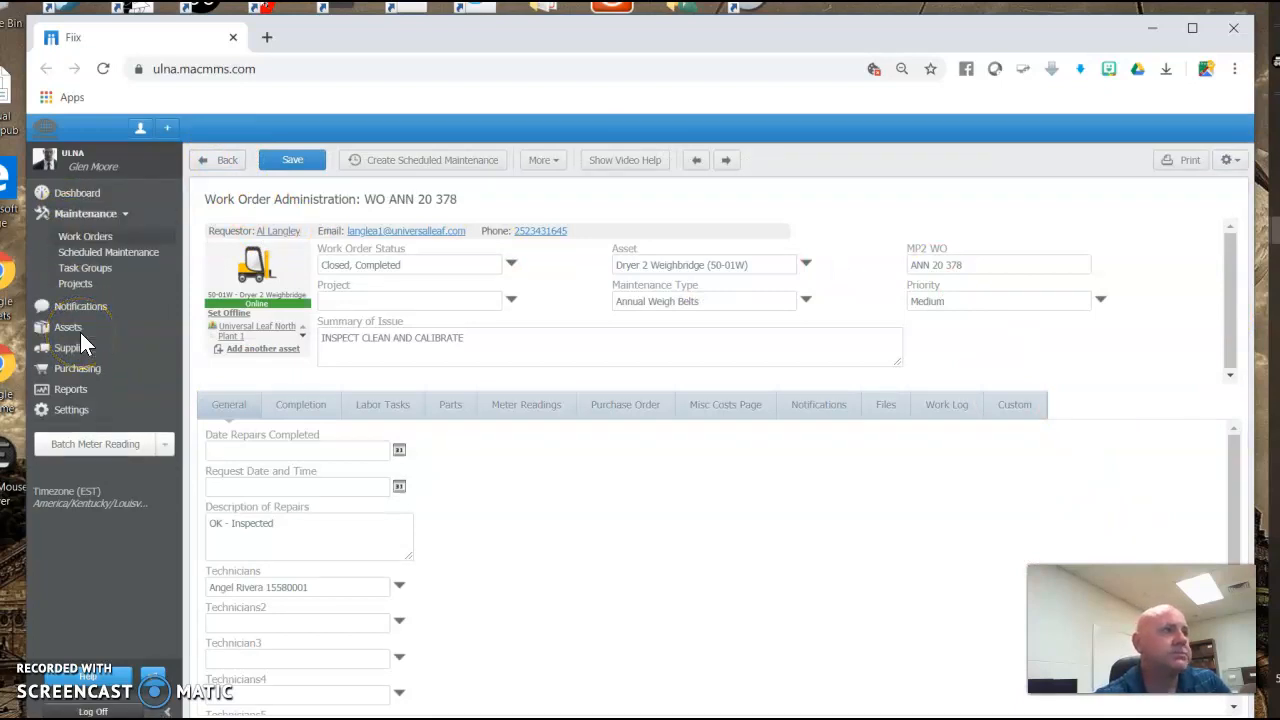
{"action": "left_click", "coordinate": [84, 237]}
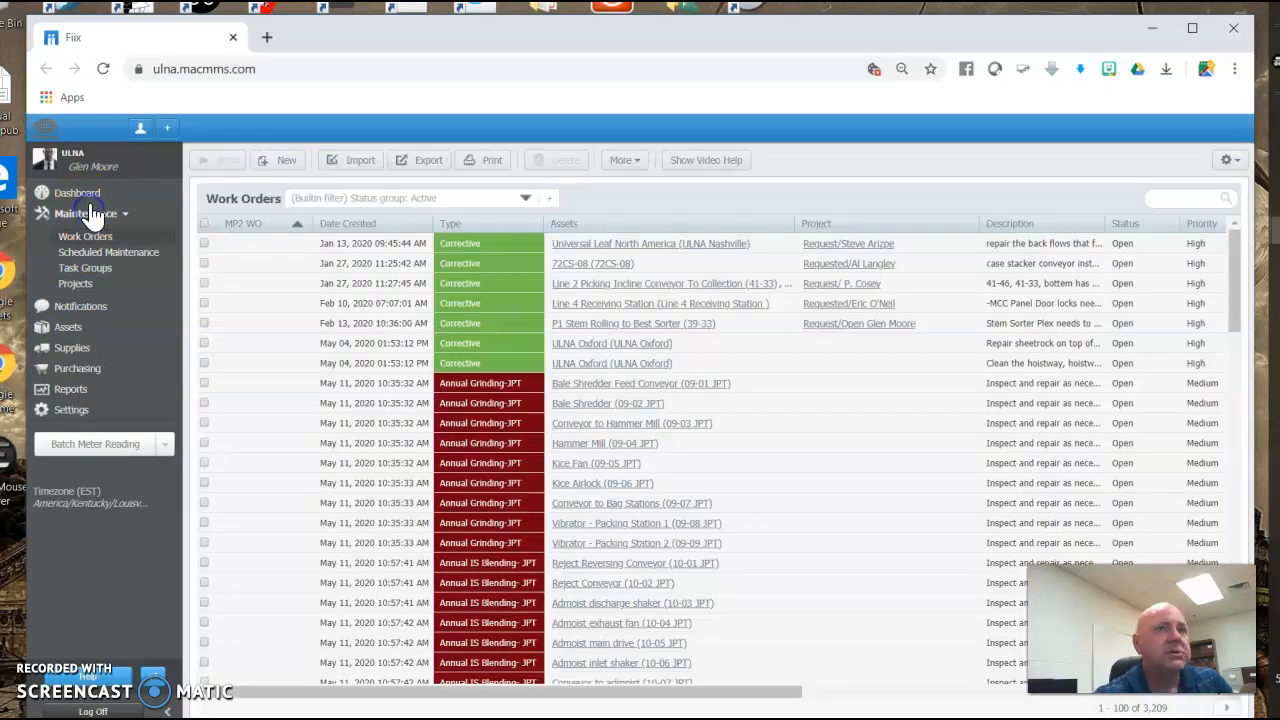
{"action": "left_click", "coordinate": [525, 197]}
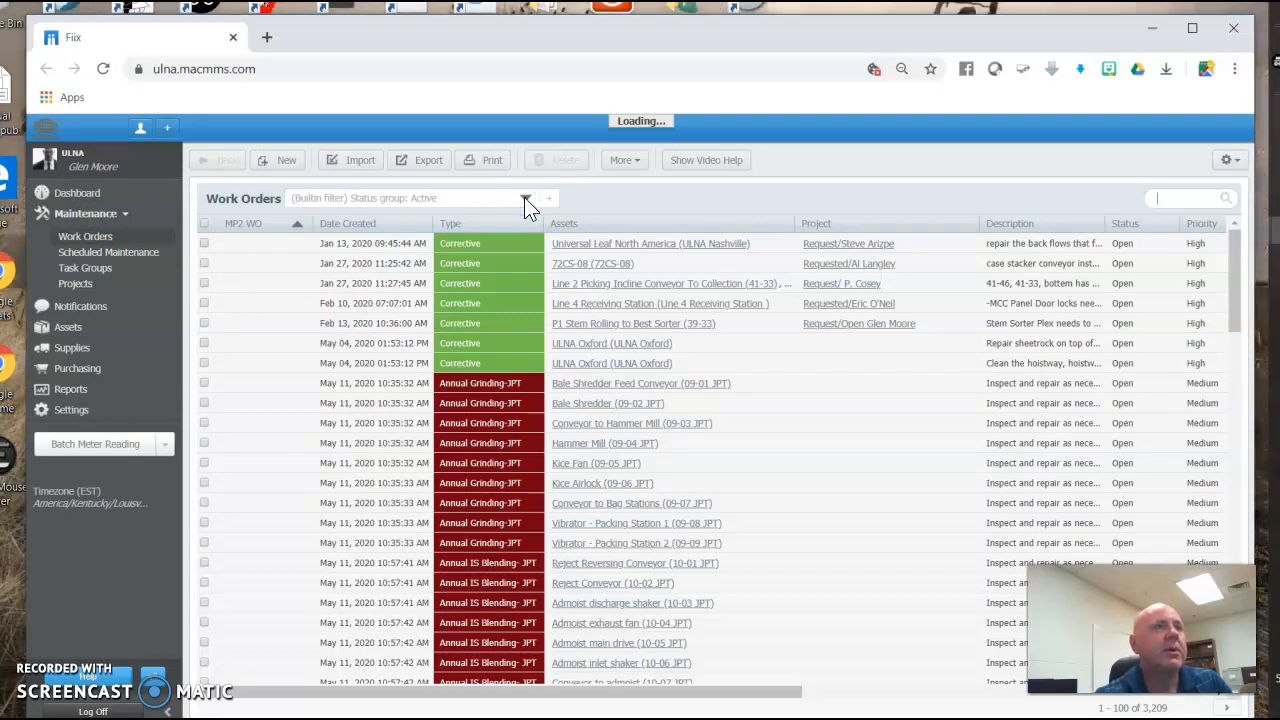
{"action": "left_click", "coordinate": [524, 197]}
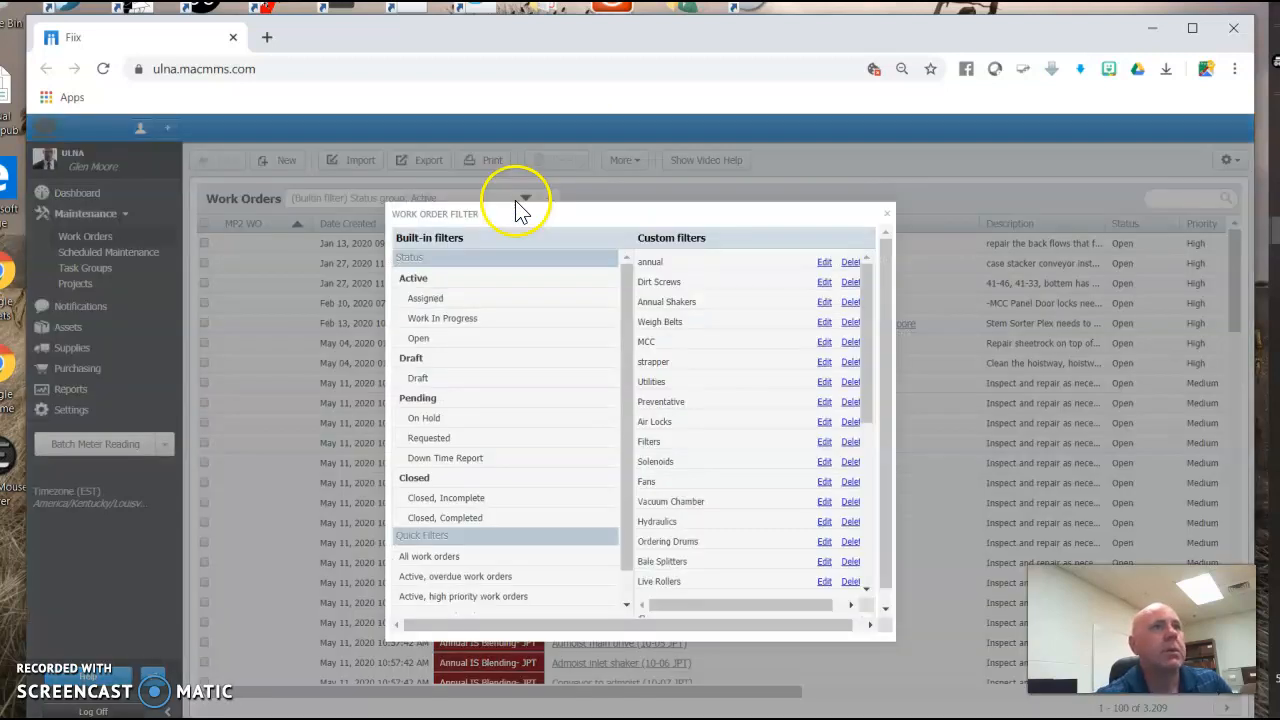
{"action": "left_click", "coordinate": [650, 324]}
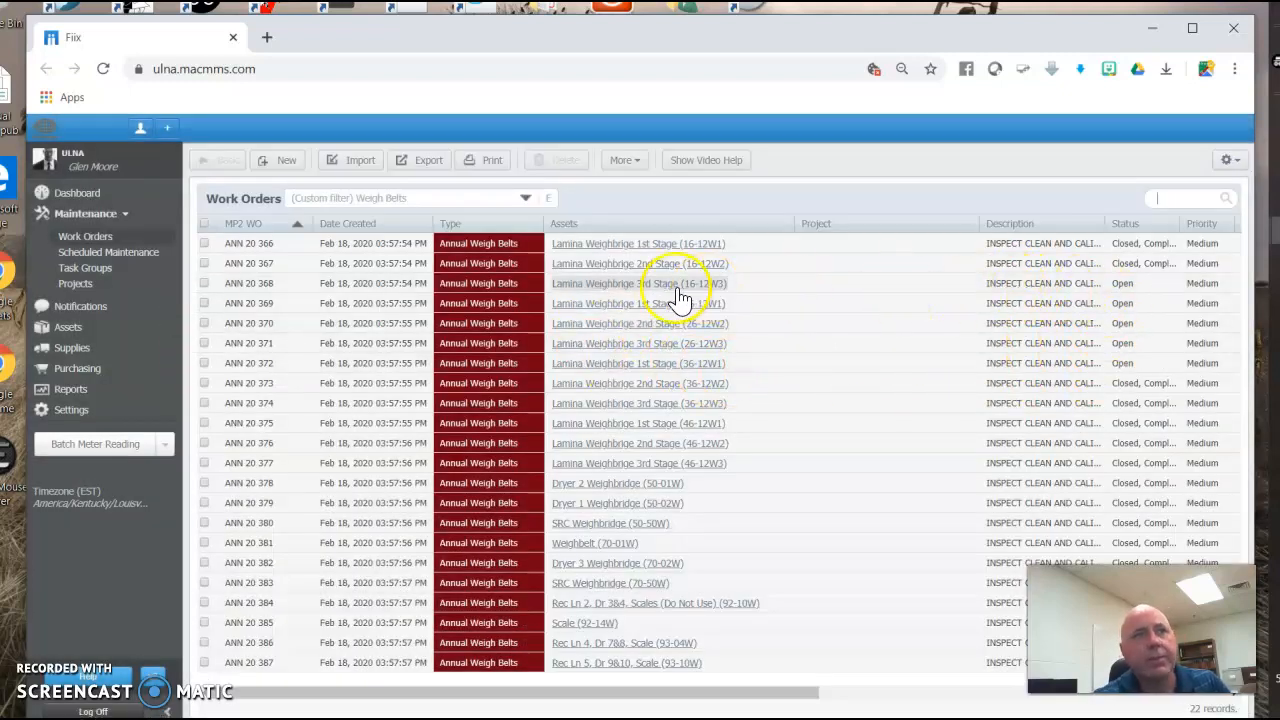
Set work order ANN 20 368's status to Closed, Completed and save it.
{"action": "left_click", "coordinate": [246, 286]}
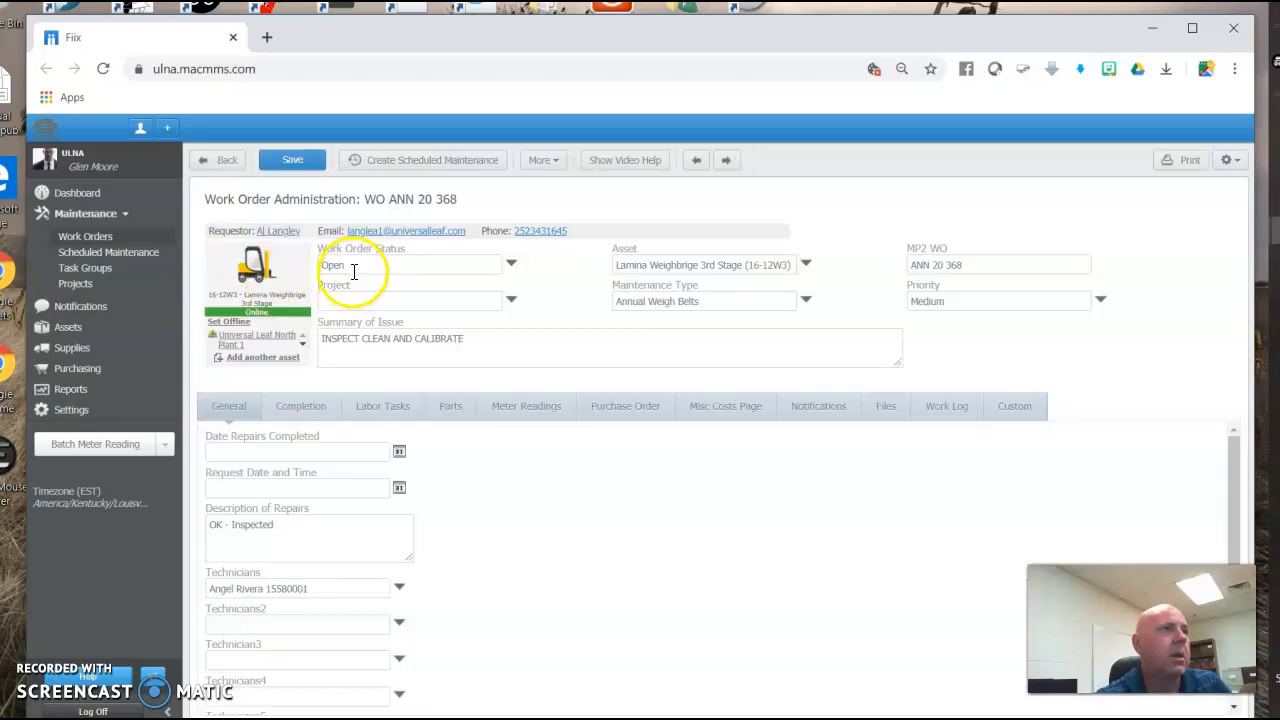
{"action": "left_click", "coordinate": [354, 268]}
{"action": "type", "text": "clos"}
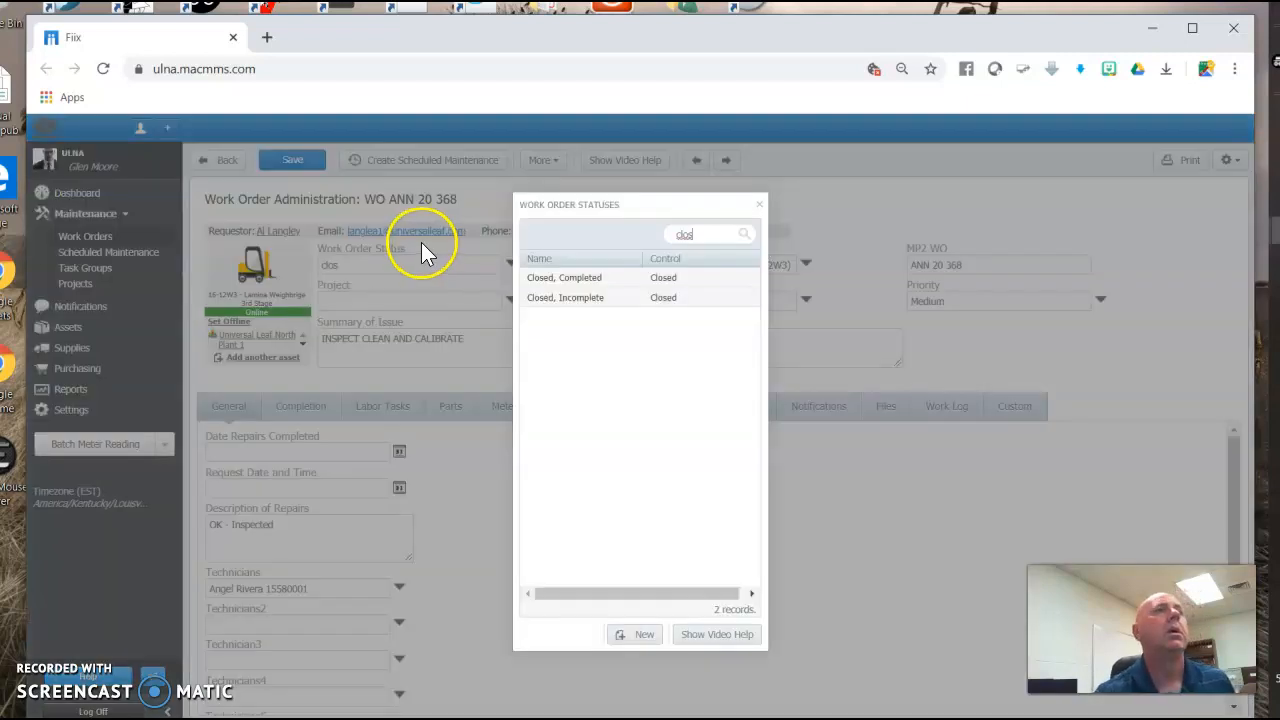
{"action": "left_click", "coordinate": [567, 279]}
{"action": "left_click", "coordinate": [286, 162]}
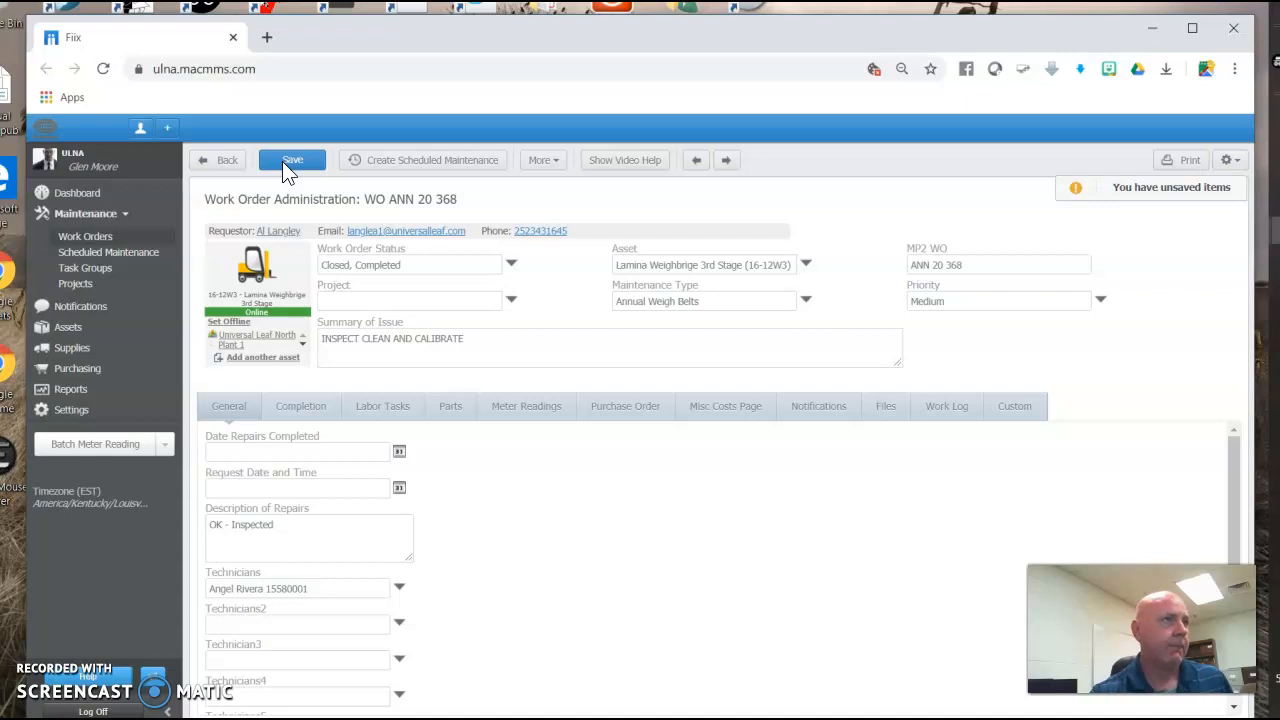
Return to the dashboard section.
{"action": "left_click", "coordinate": [74, 218]}
{"action": "left_click", "coordinate": [78, 192]}
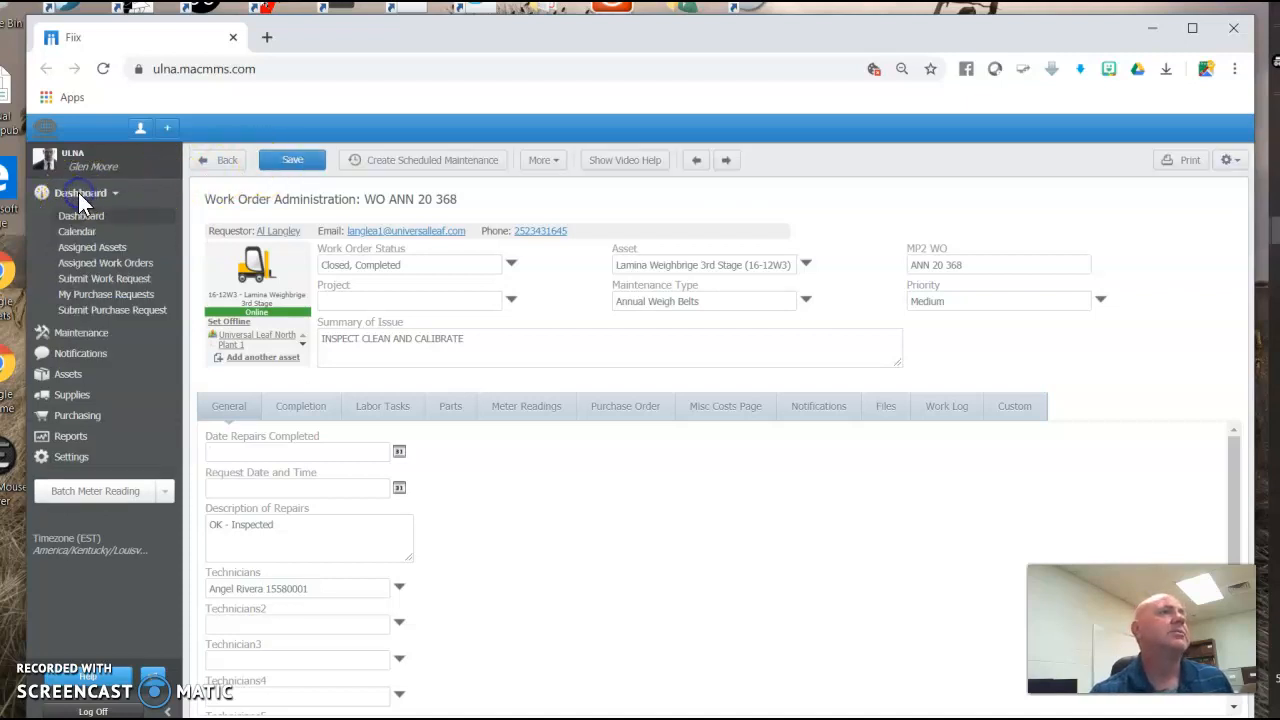